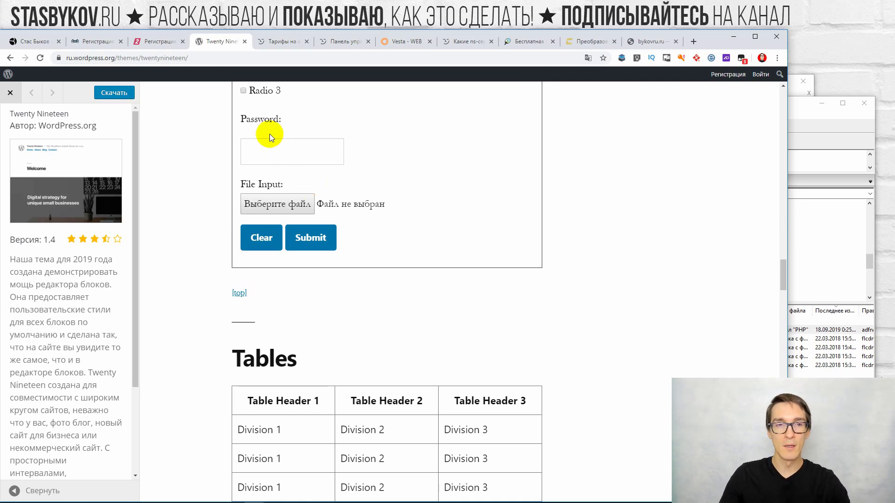
- Leave the theme preview for the Twenty Nineteen theme page and select its address
{"action": "scroll", "coordinate": [311, 132], "scroll_direction": "up", "scroll_amount": 5}
{"action": "scroll", "coordinate": [313, 134], "scroll_direction": "up", "scroll_amount": 20}
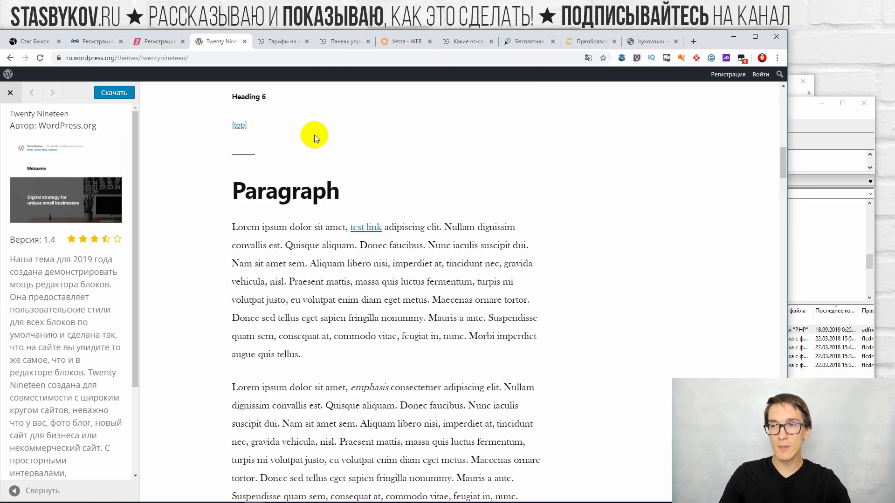
{"action": "scroll", "coordinate": [314, 135], "scroll_direction": "up", "scroll_amount": 8}
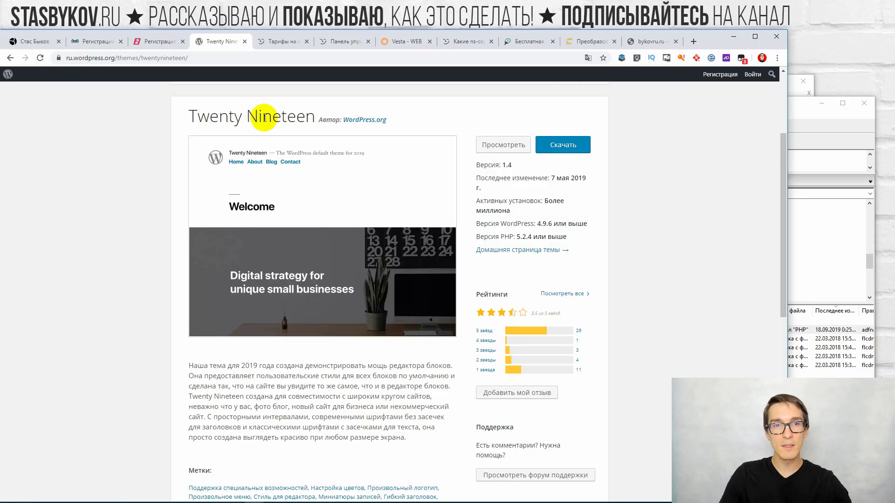
{"action": "scroll", "coordinate": [264, 112], "scroll_direction": "up", "scroll_amount": 3}
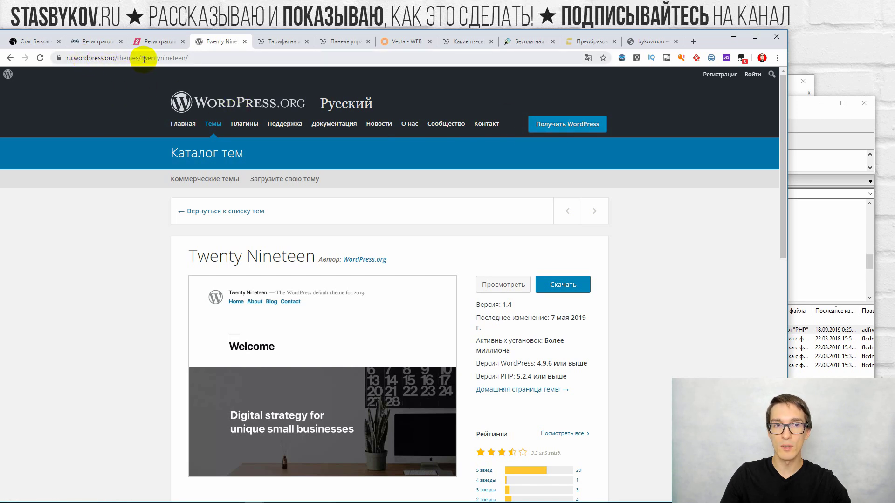
{"action": "left_click_drag", "start_coordinate": [194, 58], "coordinate": [60, 58]}
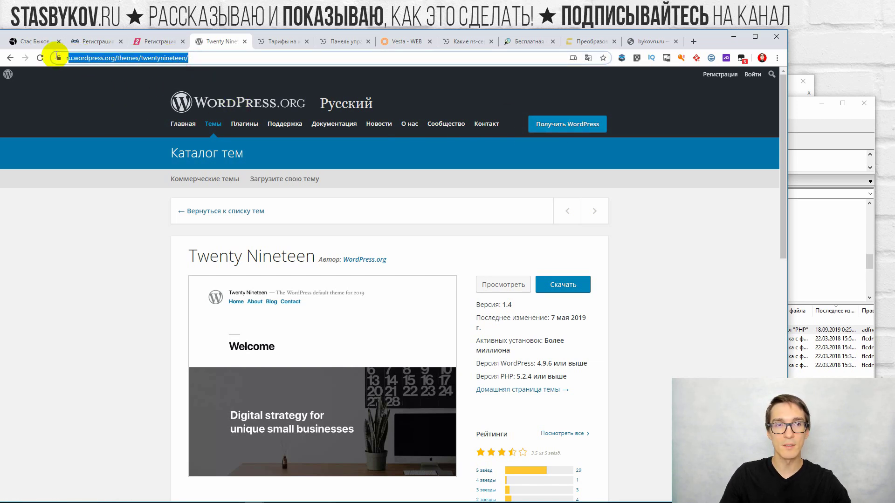
- Download the Russian WordPress 5.2.3 zip (12.3 MB) and reveal it in its folder
{"action": "left_click", "coordinate": [557, 125]}
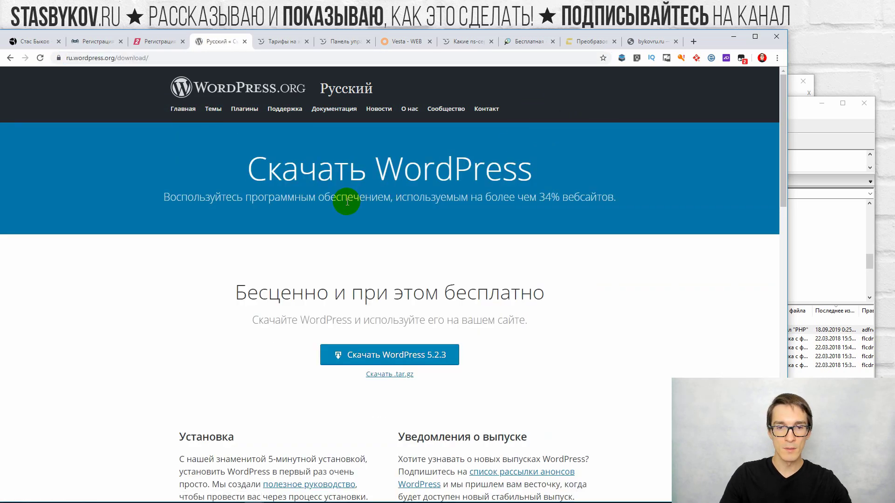
{"action": "scroll", "coordinate": [324, 269], "scroll_direction": "down", "scroll_amount": 2}
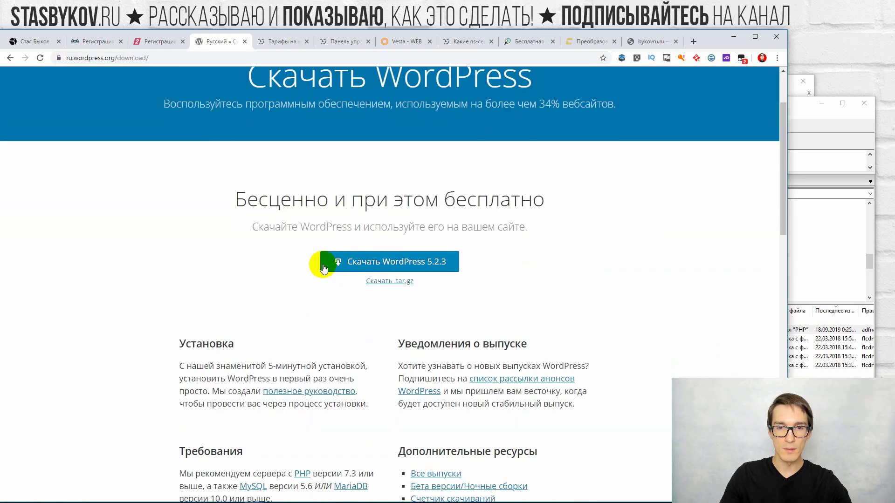
{"action": "left_click", "coordinate": [420, 265]}
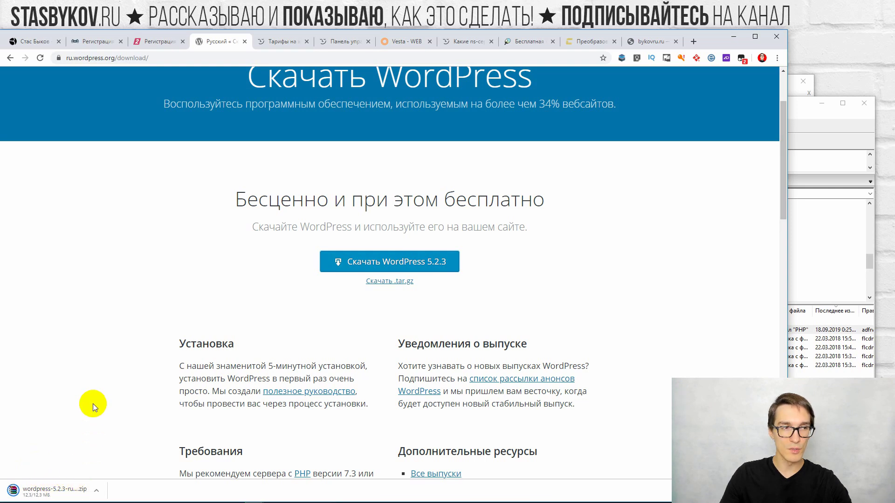
{"action": "left_click", "coordinate": [97, 491]}
{"action": "left_click", "coordinate": [122, 460]}
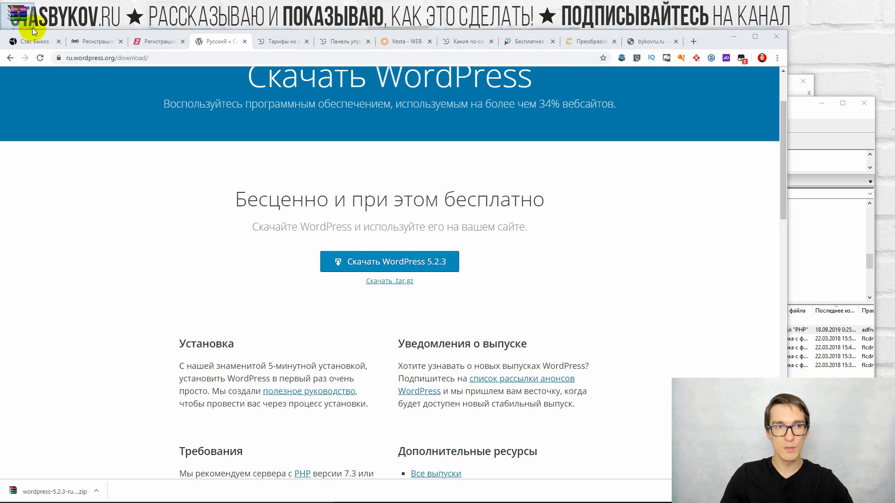
- Extract the WordPress zip on the desktop into a wordpress-5.2.3-ru_RU folder
{"action": "left_click_drag", "start_coordinate": [508, 26], "coordinate": [851, 34]}
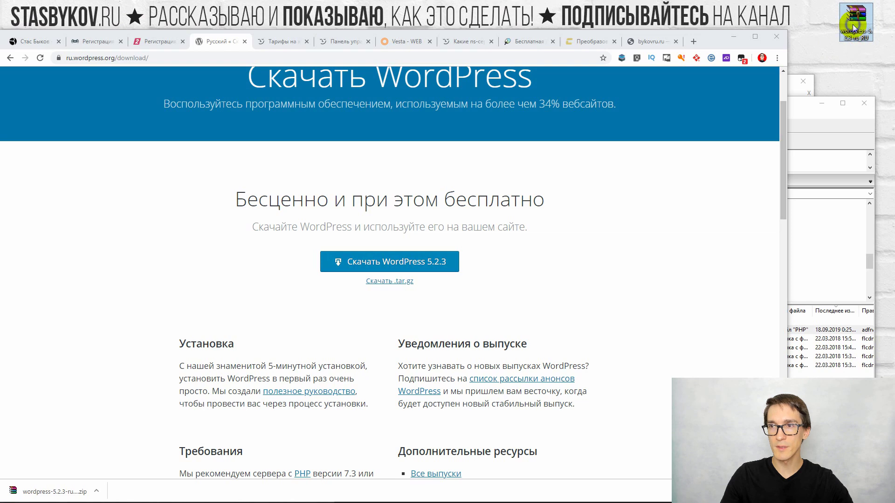
{"action": "right_click", "coordinate": [854, 24]}
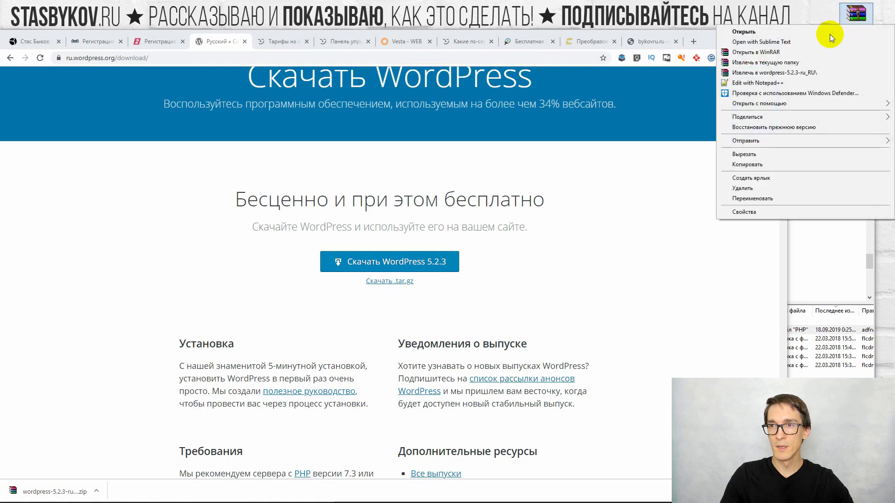
{"action": "left_click", "coordinate": [769, 75]}
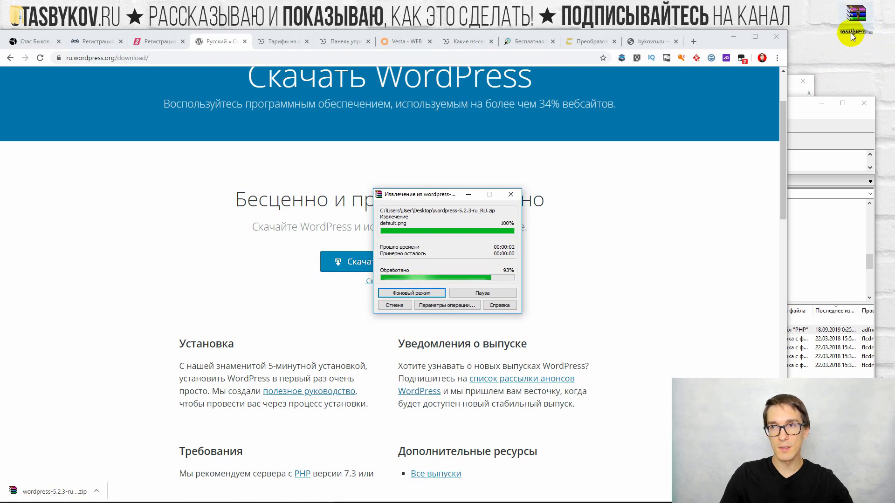
- Open the extracted wordpress subfolder, review its 19 items, then close the window
{"action": "left_click_drag", "start_coordinate": [16, 18], "coordinate": [853, 70]}
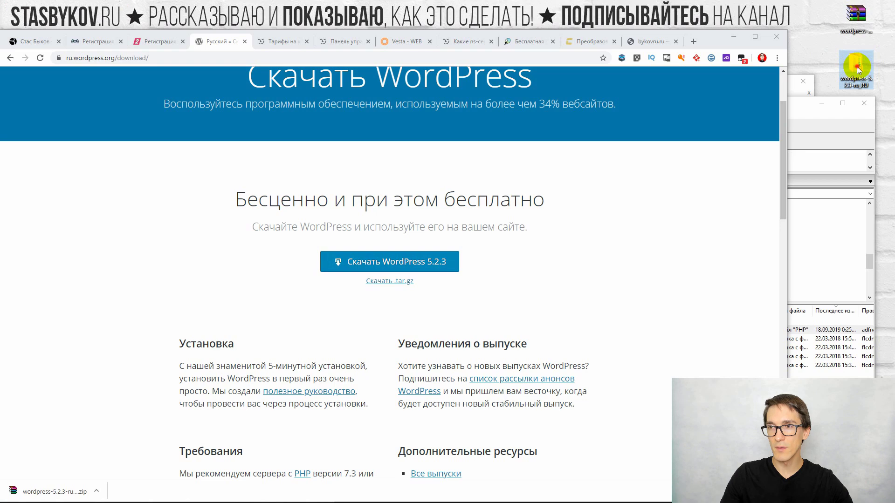
{"action": "double_click", "coordinate": [855, 67]}
{"action": "left_click", "coordinate": [325, 162]}
{"action": "double_click", "coordinate": [326, 161]}
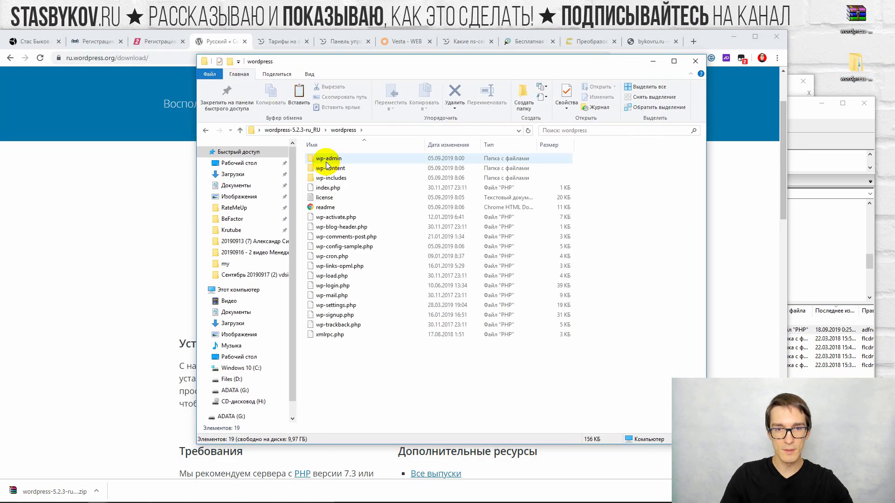
{"action": "left_click_drag", "start_coordinate": [340, 357], "coordinate": [330, 155]}
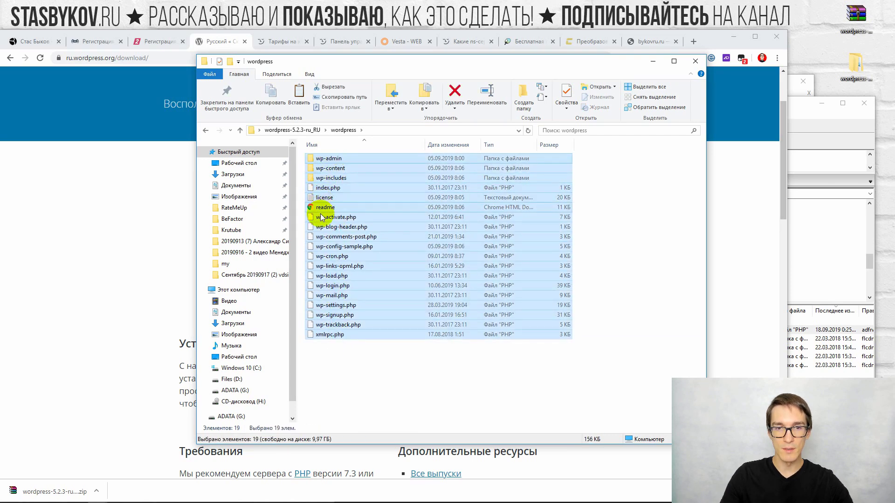
{"action": "left_click", "coordinate": [390, 359]}
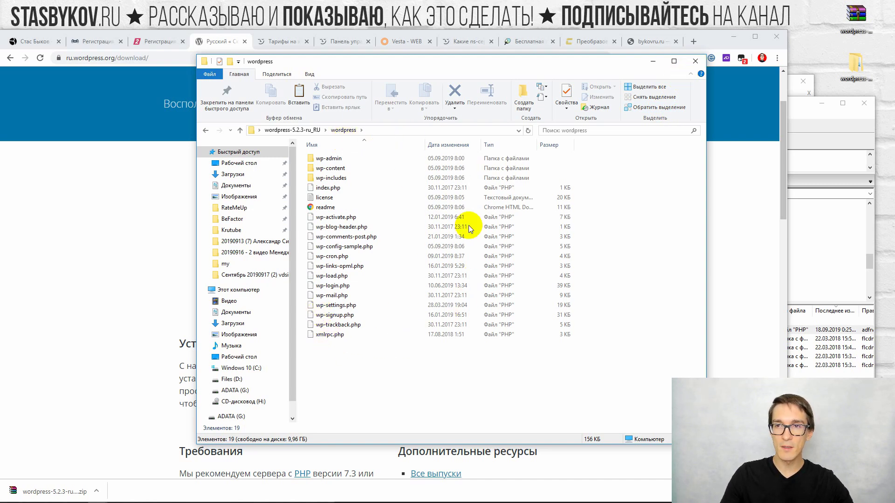
{"action": "left_click", "coordinate": [695, 62]}
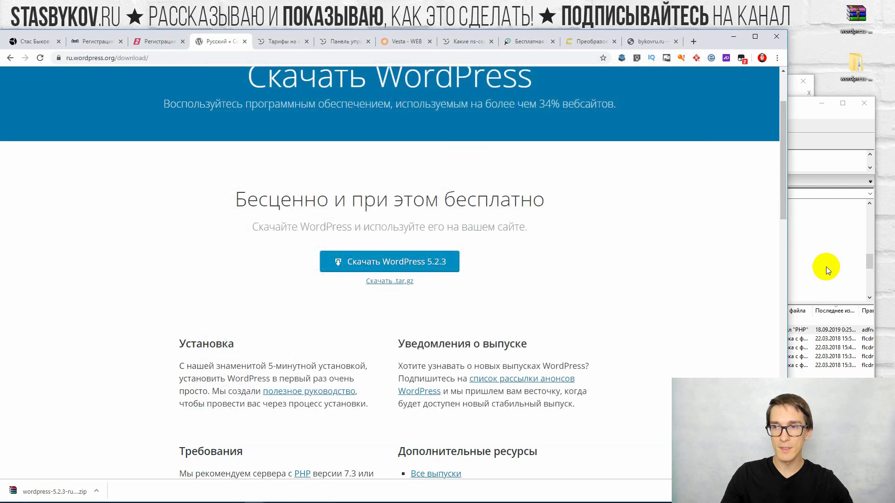
- Bring FileZilla forward and nudge it left, then return to VDSina's VDS pricing page
{"action": "left_click", "coordinate": [800, 120]}
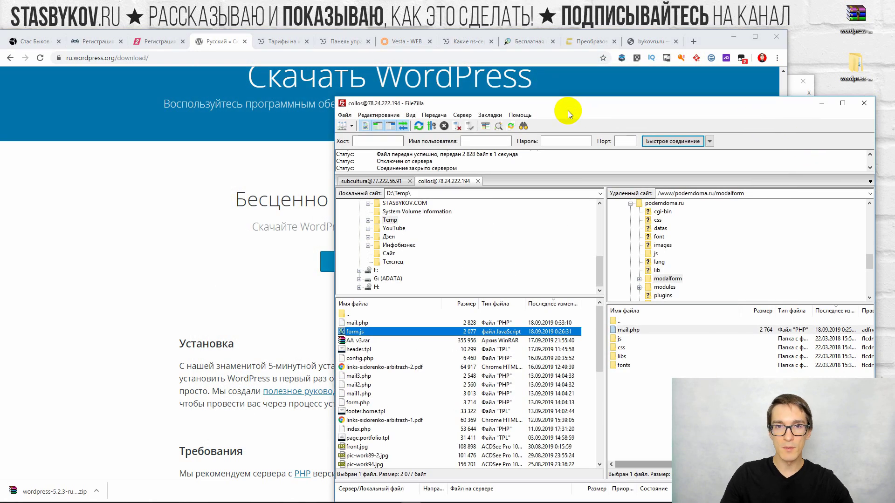
{"action": "left_click_drag", "start_coordinate": [566, 105], "coordinate": [536, 101]}
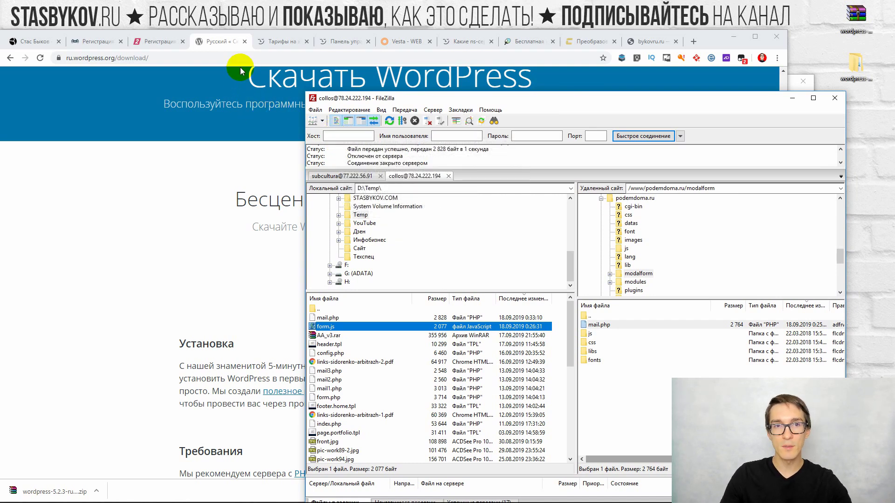
{"action": "left_click", "coordinate": [280, 42]}
{"action": "scroll", "coordinate": [276, 122], "scroll_direction": "up", "scroll_amount": 4}
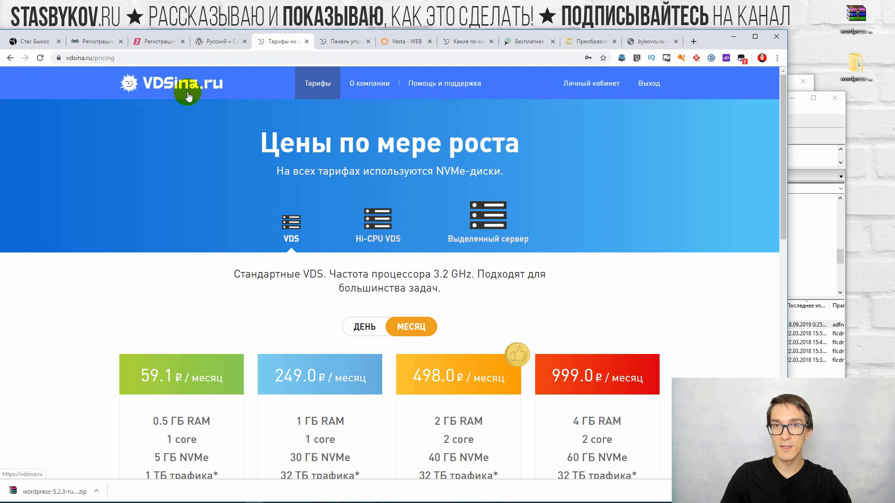
- Highlight the 498.0, 249.0 and 59.1 ₽ monthly tariff prices to compare them
{"action": "scroll", "coordinate": [241, 186], "scroll_direction": "down", "scroll_amount": 3}
{"action": "scroll", "coordinate": [242, 190], "scroll_direction": "down", "scroll_amount": 2}
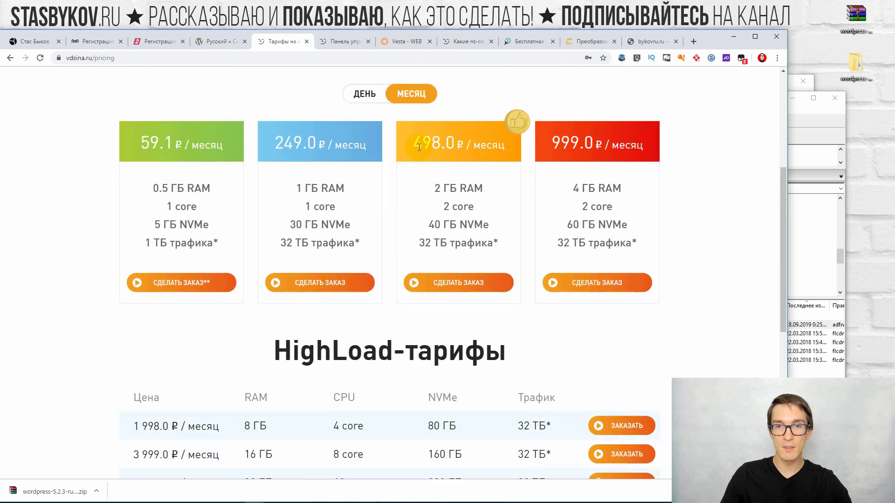
{"action": "left_click_drag", "start_coordinate": [415, 140], "coordinate": [483, 189]}
{"action": "left_click", "coordinate": [436, 189]}
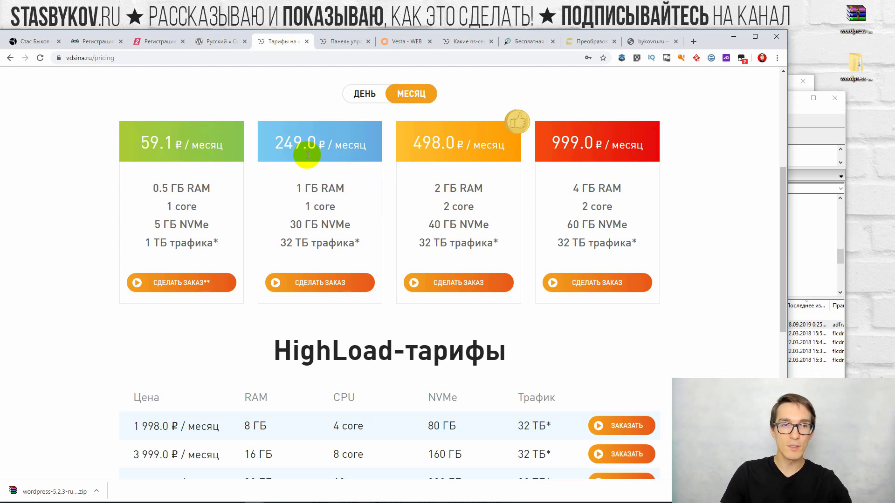
{"action": "left_click_drag", "start_coordinate": [262, 145], "coordinate": [342, 148]}
{"action": "left_click_drag", "start_coordinate": [142, 139], "coordinate": [212, 148]}
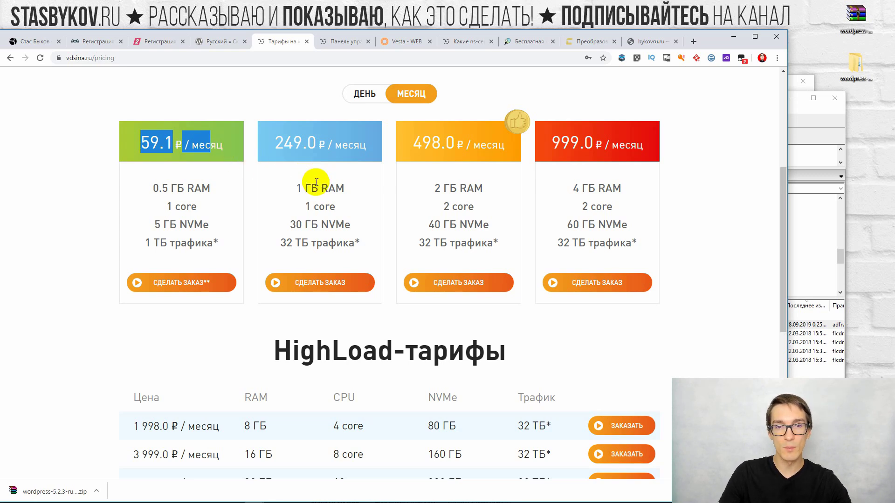
- Scroll through the remaining plans and switch to the control panel's My Servers list
{"action": "scroll", "coordinate": [316, 181], "scroll_direction": "down", "scroll_amount": 2}
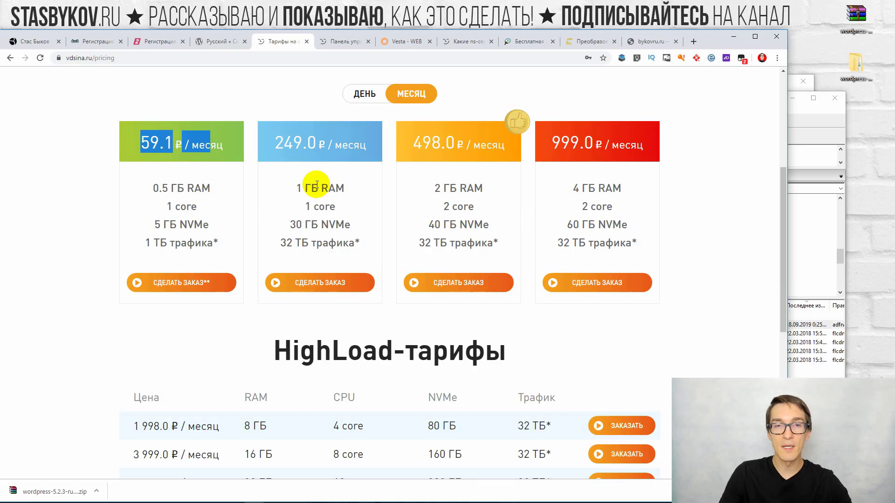
{"action": "scroll", "coordinate": [398, 186], "scroll_direction": "up", "scroll_amount": 3}
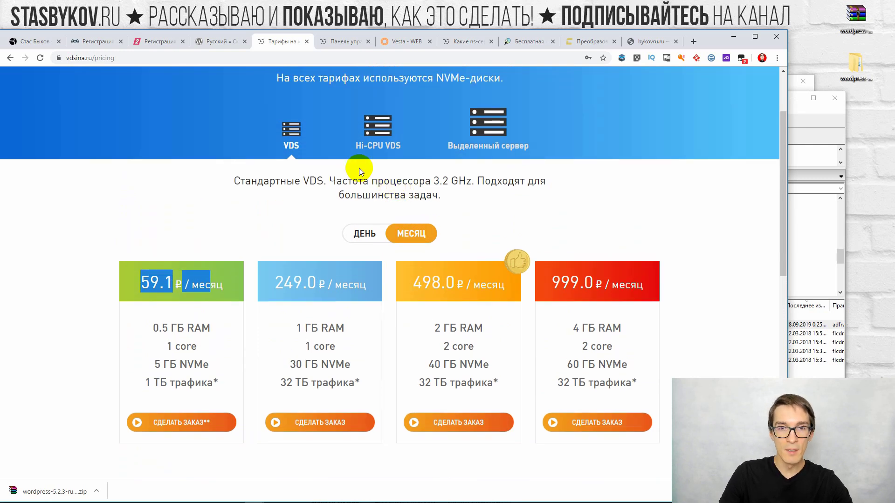
{"action": "left_click", "coordinate": [333, 42]}
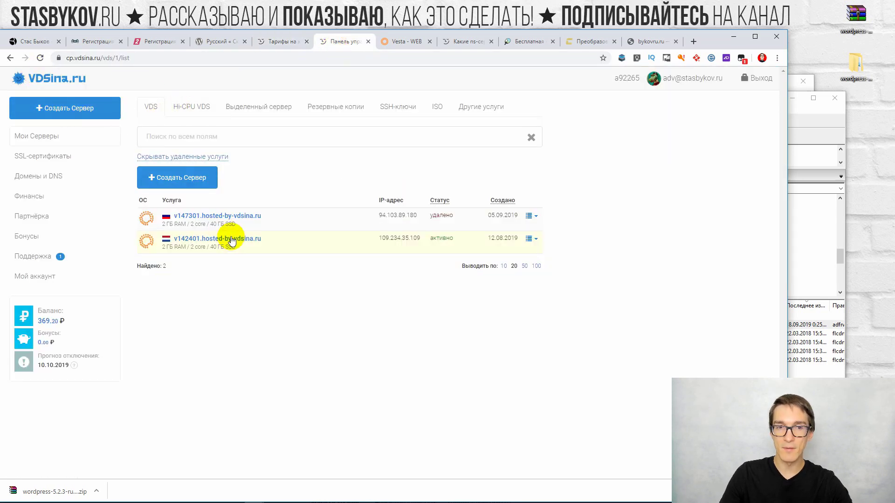
- View server v142401's Переустановка options, then begin creating a new server
{"action": "left_click", "coordinate": [210, 239]}
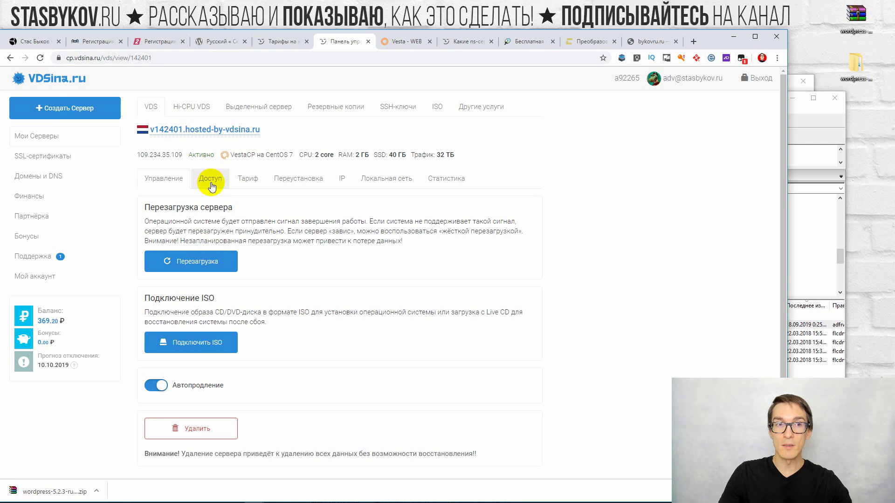
{"action": "left_click", "coordinate": [289, 181]}
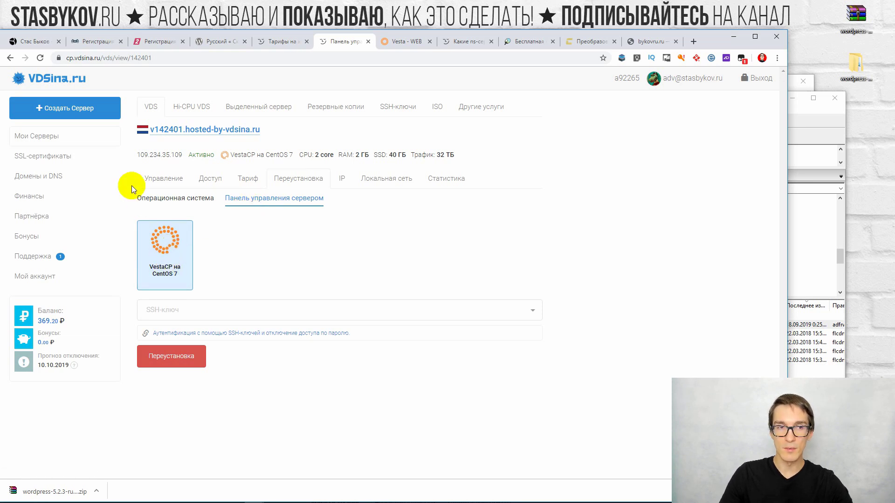
{"action": "left_click", "coordinate": [79, 108]}
{"action": "scroll", "coordinate": [278, 176], "scroll_direction": "down", "scroll_amount": 2}
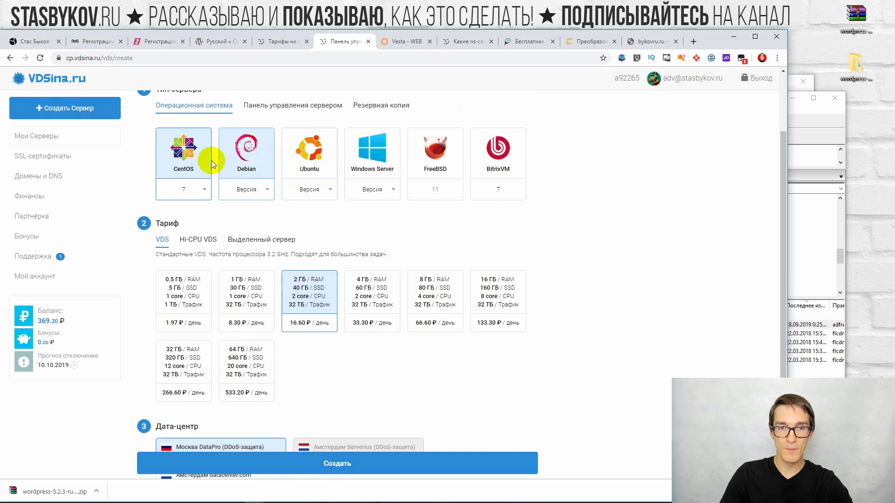
- On the order form pick a VestaCP control-panel image, the 2 ГБ tariff and Amsterdam datacenter.com
{"action": "scroll", "coordinate": [192, 188], "scroll_direction": "up", "scroll_amount": 1}
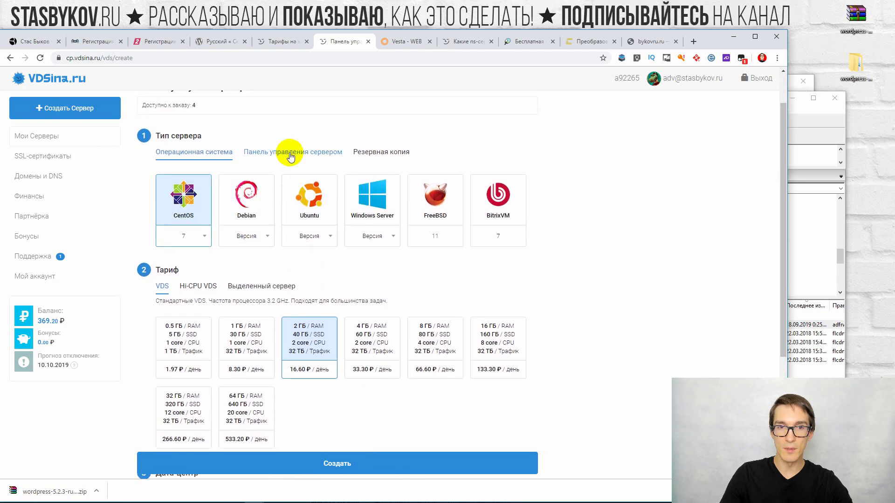
{"action": "left_click", "coordinate": [289, 155]}
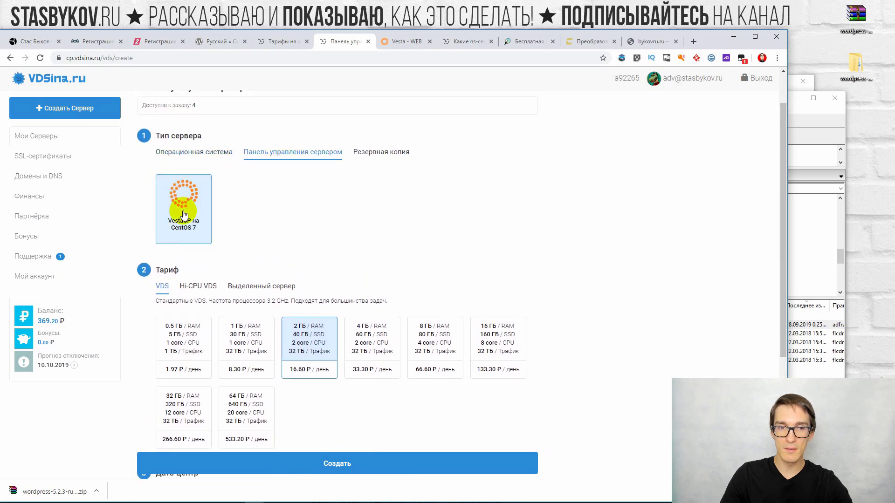
{"action": "scroll", "coordinate": [181, 224], "scroll_direction": "down", "scroll_amount": 2}
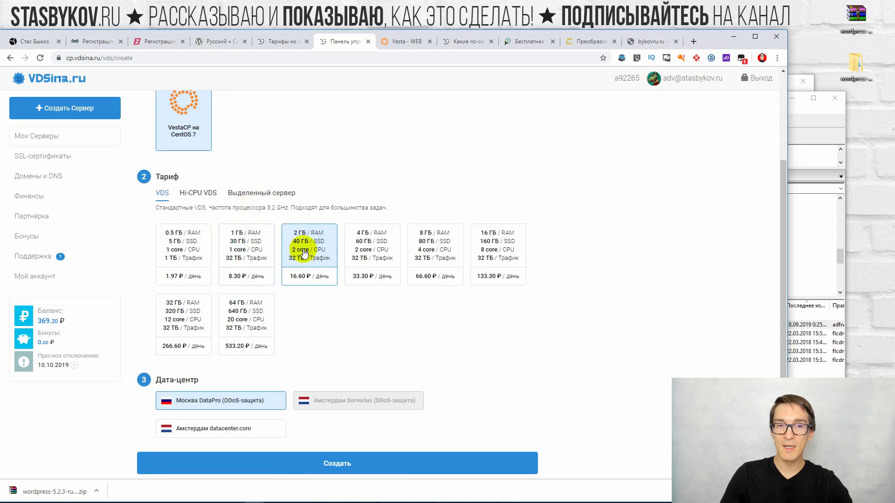
{"action": "left_click", "coordinate": [198, 259]}
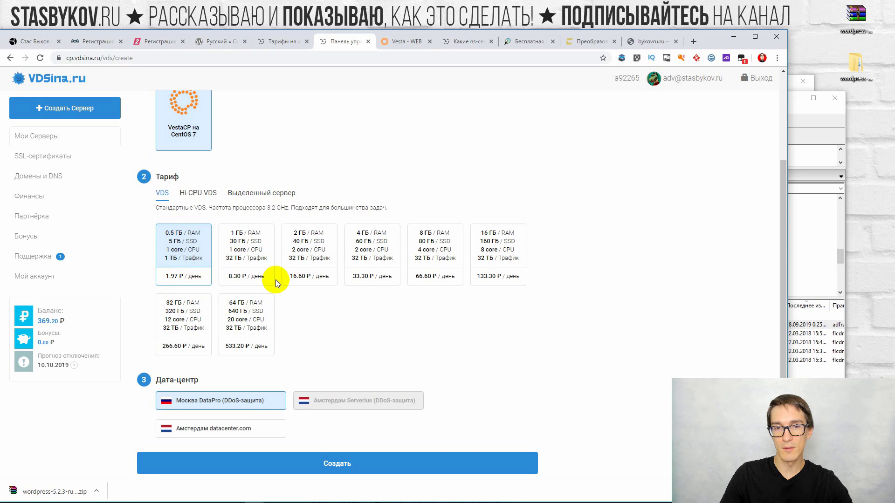
{"action": "left_click", "coordinate": [310, 254]}
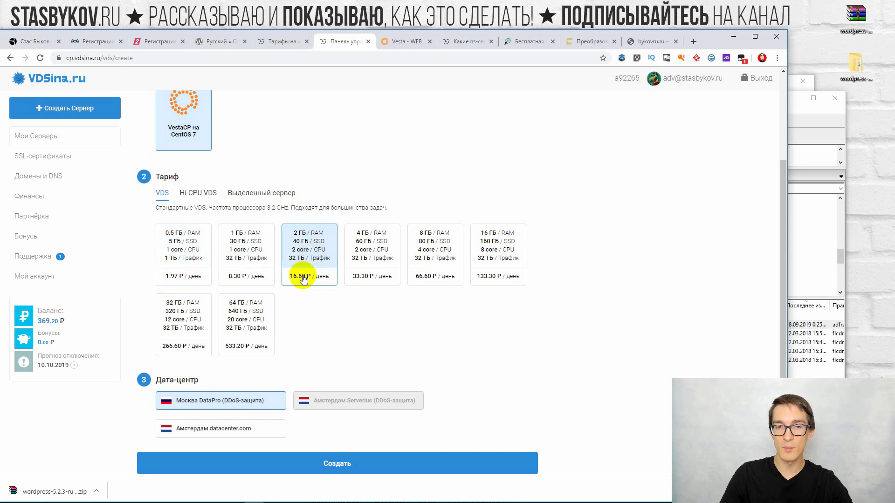
{"action": "scroll", "coordinate": [301, 261], "scroll_direction": "down", "scroll_amount": 2}
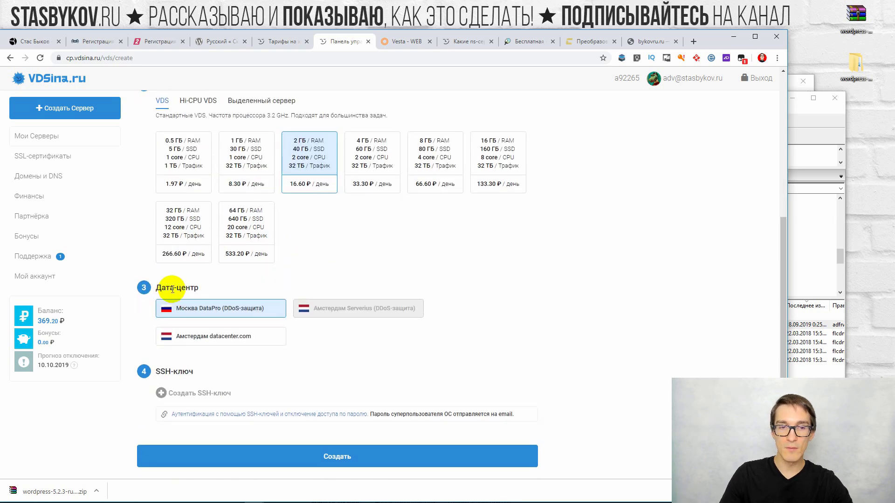
{"action": "left_click", "coordinate": [236, 335]}
{"action": "left_click", "coordinate": [261, 317]}
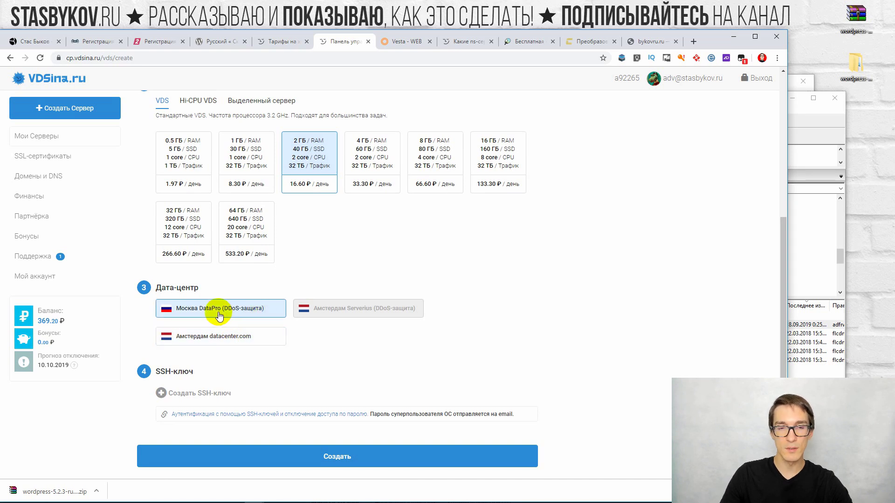
{"action": "left_click", "coordinate": [239, 336]}
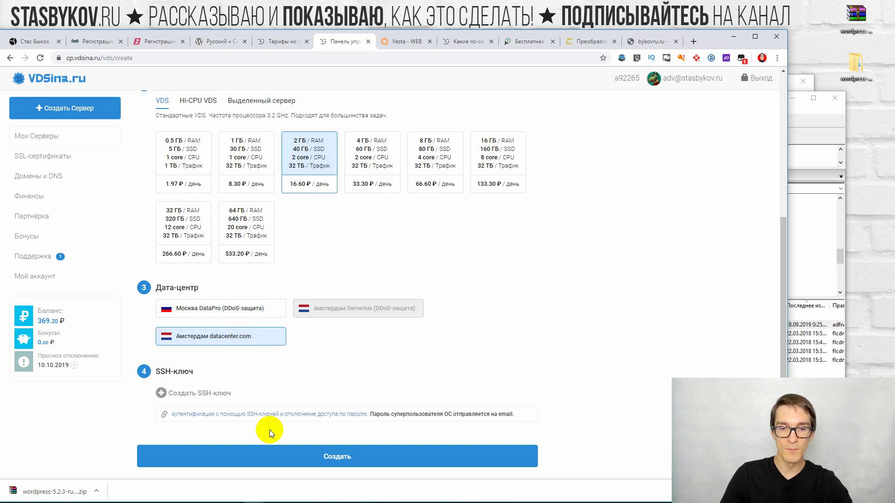
{"action": "scroll", "coordinate": [143, 164], "scroll_direction": "up", "scroll_amount": 5}
- Return to Мои Серверы, open Vesta's web domains, and bring FileZilla forward
{"action": "left_click", "coordinate": [76, 139]}
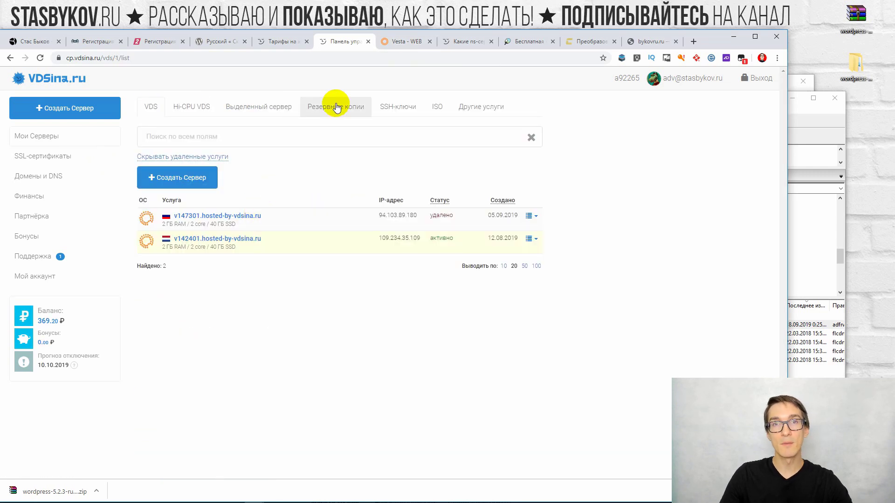
{"action": "left_click", "coordinate": [396, 47]}
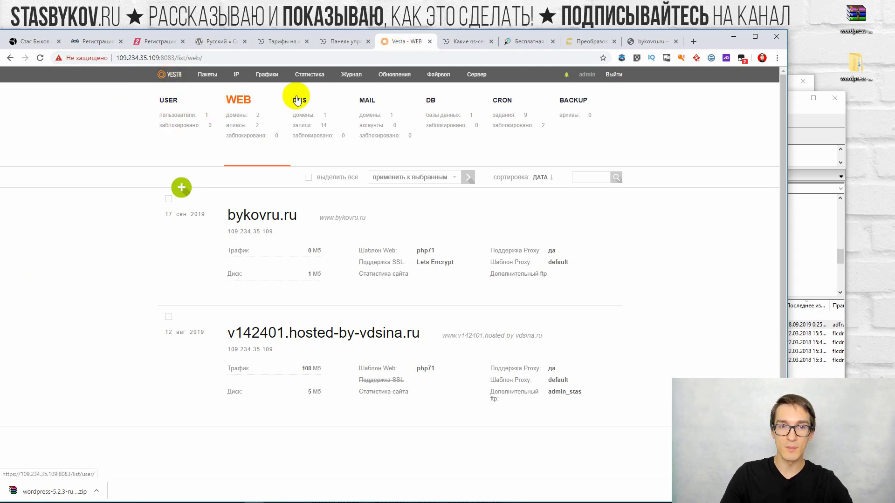
{"action": "mouse_move", "coordinate": [551, 320]}
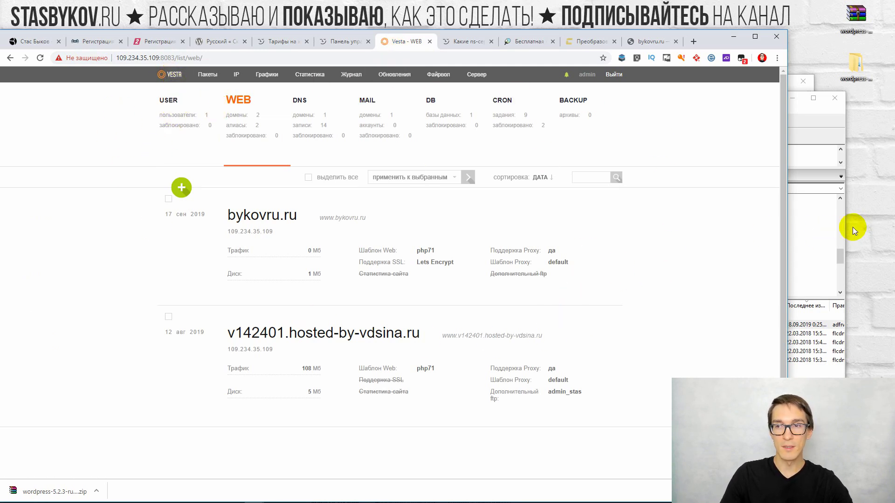
{"action": "left_click", "coordinate": [813, 225]}
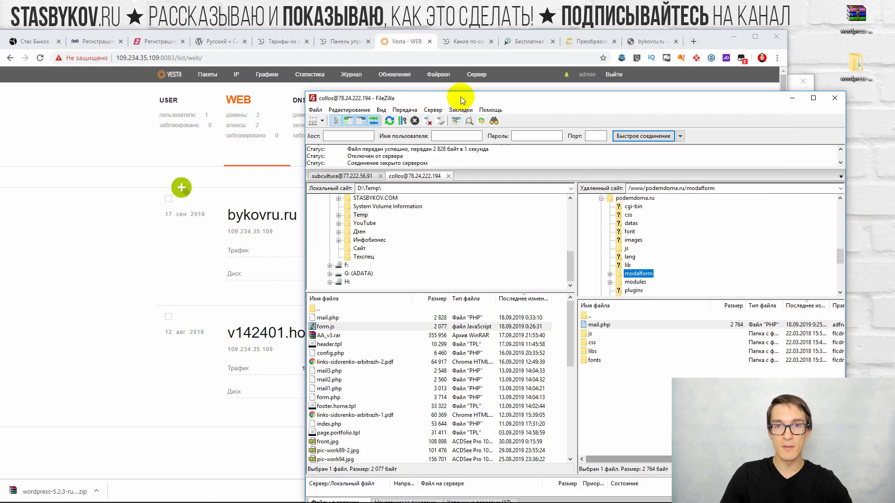
{"action": "left_click_drag", "start_coordinate": [466, 100], "coordinate": [443, 96]}
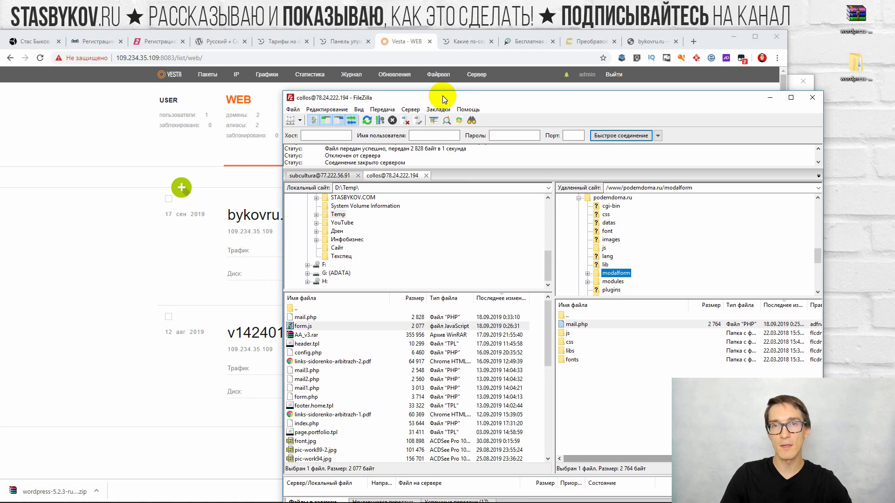
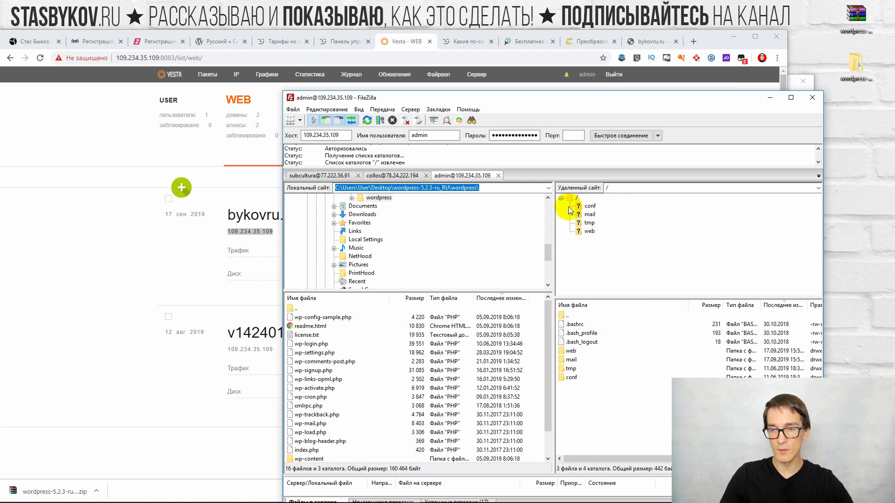
- Expand FileZilla's remote web folder to show bykovru.ru and v142401.hosted-by-vdsina.ru, then bring Vesta forward
{"action": "left_click", "coordinate": [589, 232]}
{"action": "left_click_drag", "start_coordinate": [604, 101], "coordinate": [458, 68]}
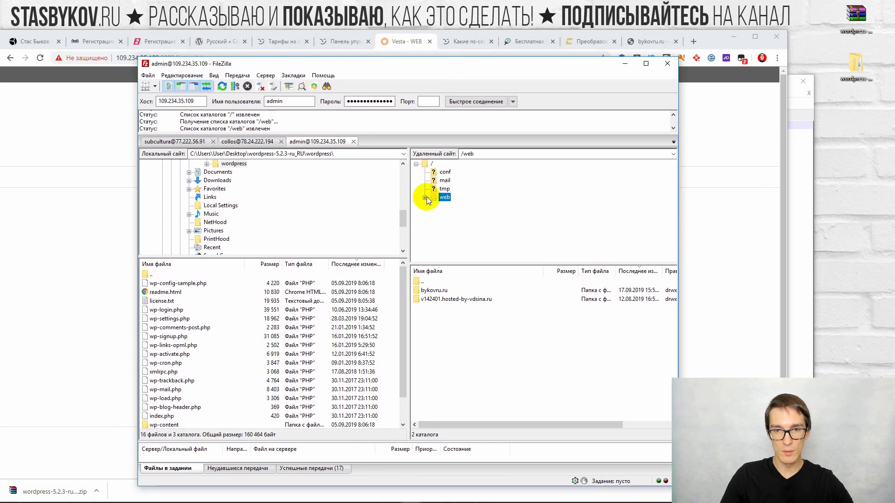
{"action": "left_click", "coordinate": [426, 197]}
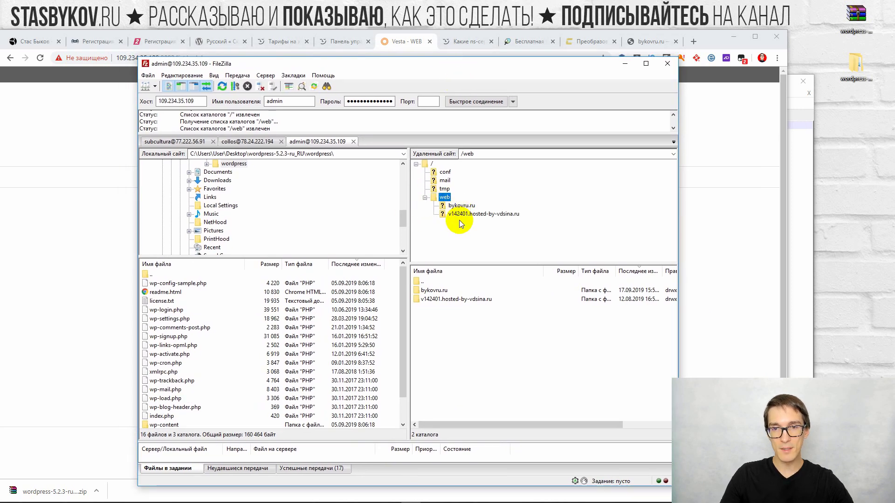
{"action": "left_click_drag", "start_coordinate": [521, 63], "coordinate": [649, 61]}
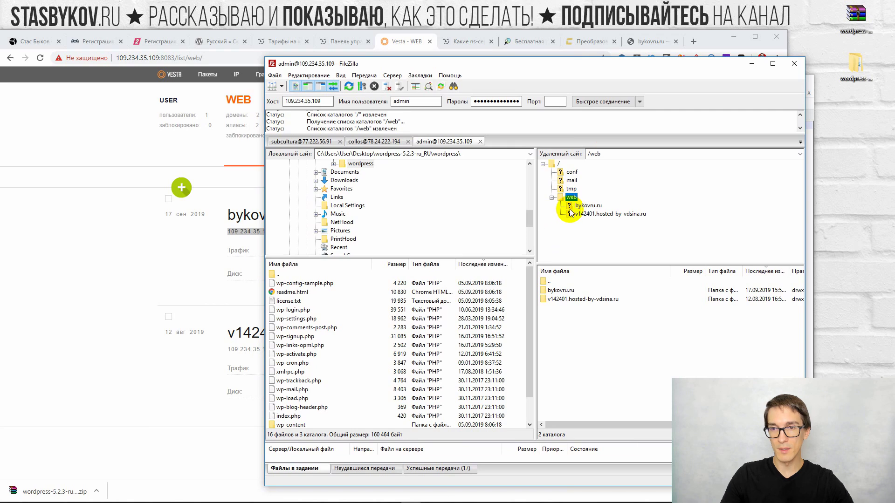
{"action": "left_click", "coordinate": [114, 274]}
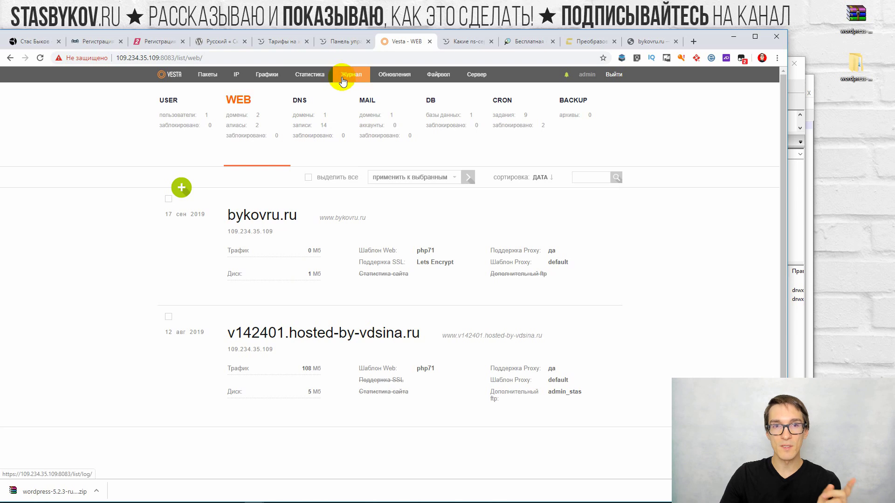
- Open VDSina's Domains and DNS section to see bykovru.ru's active DNS service
{"action": "left_click", "coordinate": [348, 40]}
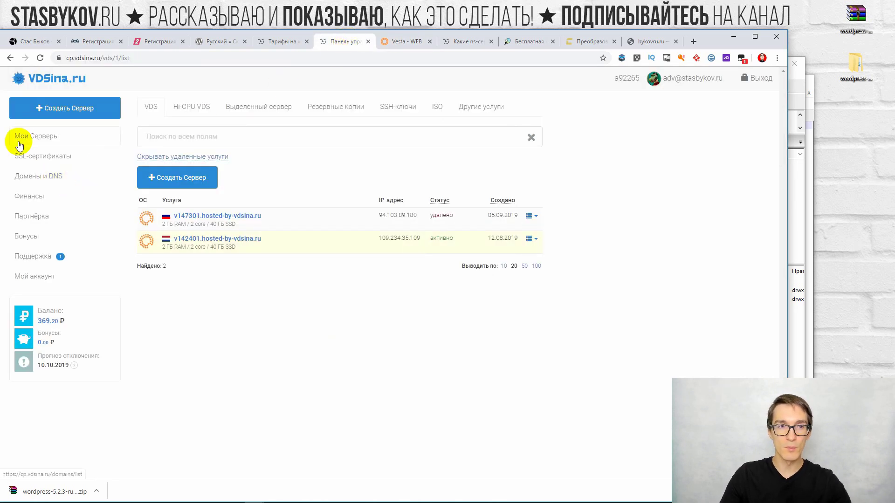
{"action": "left_click", "coordinate": [36, 180]}
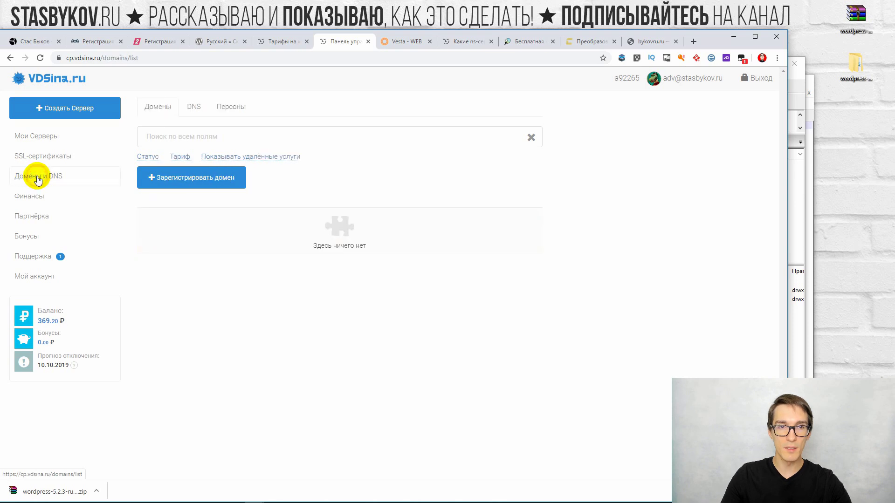
{"action": "left_click", "coordinate": [194, 106]}
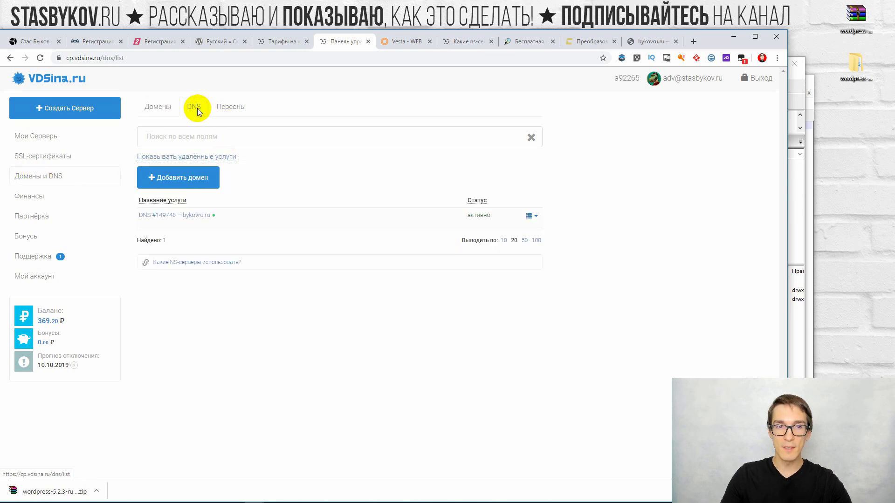
- Look over the add-DNS-service form, then show the empty registered-domains list
{"action": "left_click", "coordinate": [198, 191]}
{"action": "left_click", "coordinate": [208, 184]}
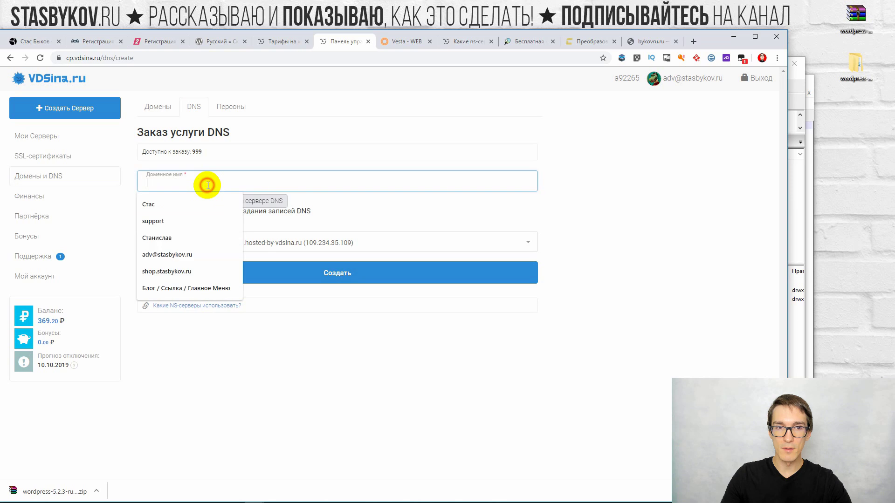
{"action": "left_click", "coordinate": [326, 209]}
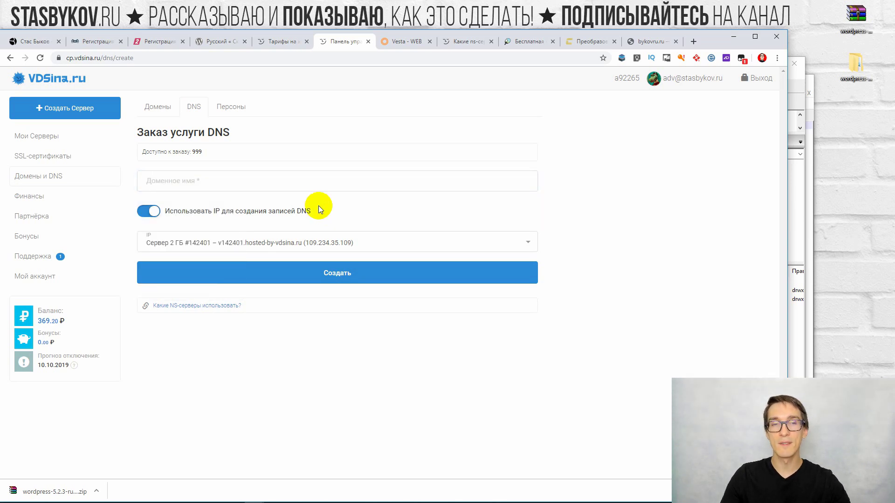
{"action": "left_click", "coordinate": [403, 283]}
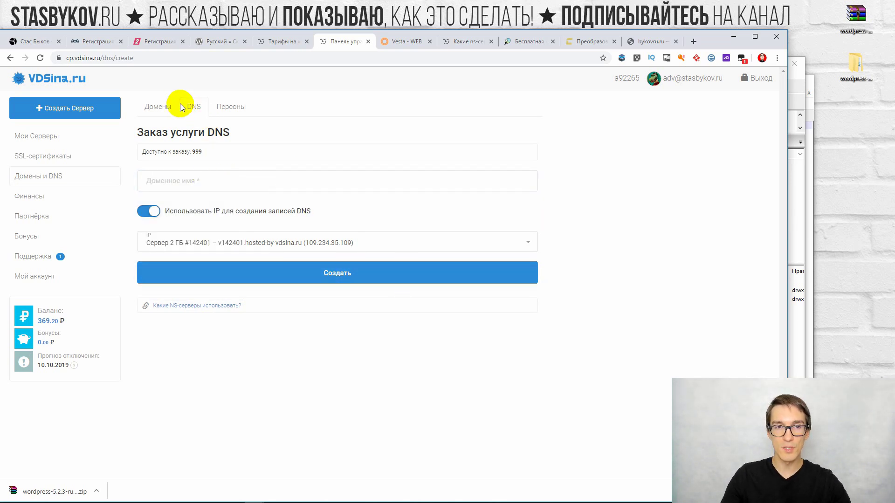
{"action": "left_click", "coordinate": [194, 108]}
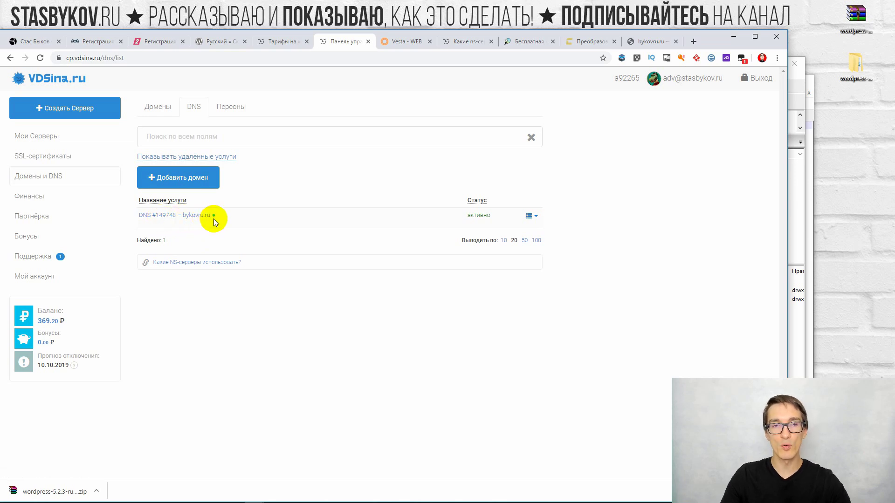
{"action": "left_click", "coordinate": [159, 111]}
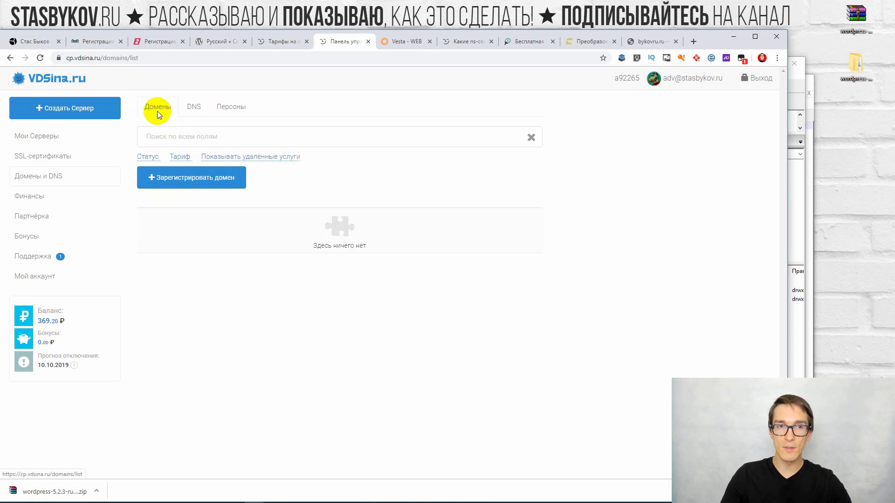
- Review VDSina's domain order form, with .ru at 179 ₽/year and the persons list, then return to Vesta's WEB list
{"action": "left_click", "coordinate": [191, 180]}
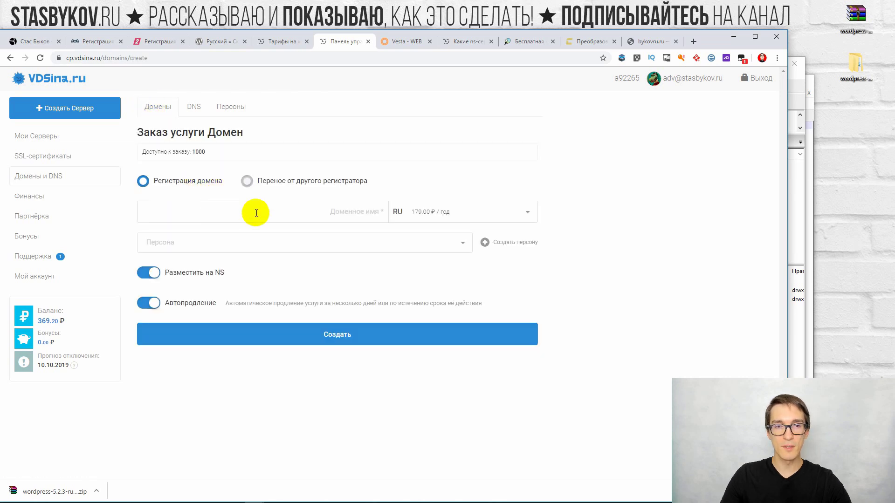
{"action": "left_click", "coordinate": [256, 212]}
{"action": "left_click", "coordinate": [426, 220]}
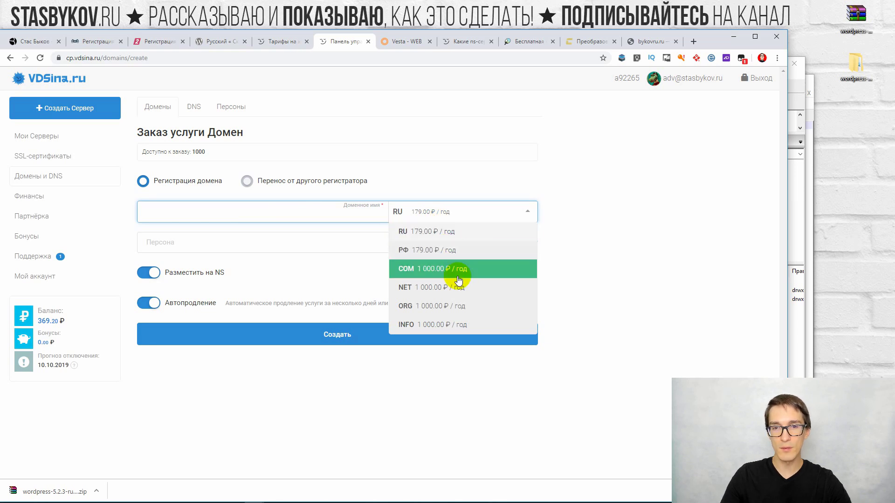
{"action": "left_click", "coordinate": [436, 239]}
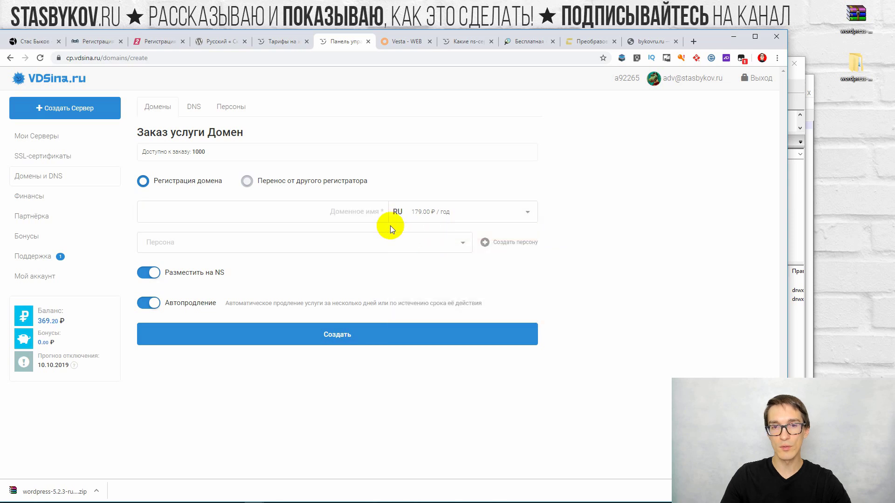
{"action": "left_click", "coordinate": [386, 246]}
{"action": "left_click", "coordinate": [613, 262]}
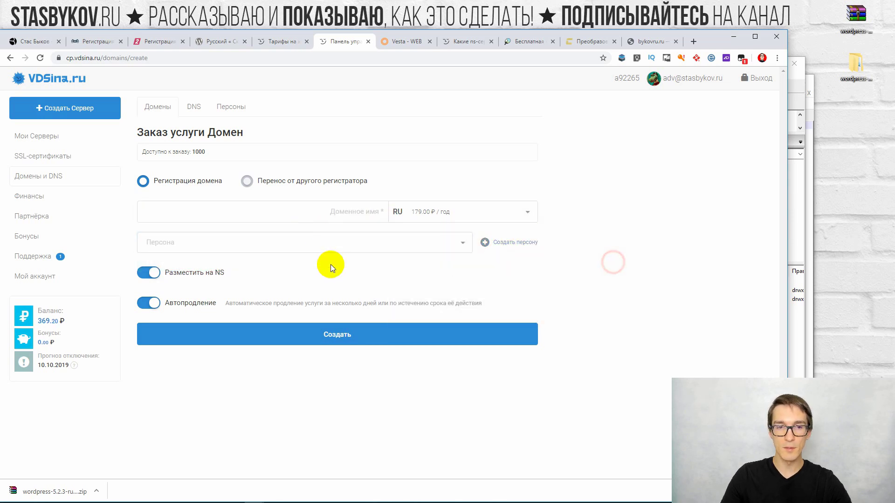
{"action": "left_click", "coordinate": [72, 175]}
{"action": "left_click", "coordinate": [400, 43]}
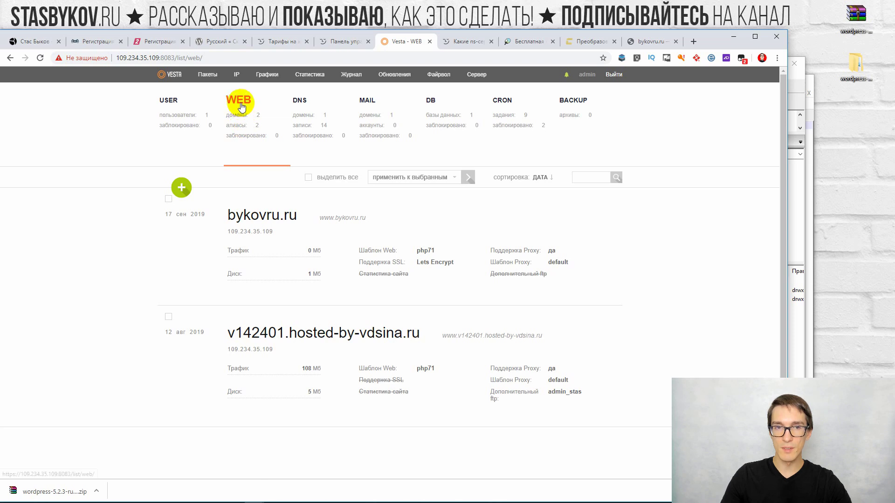
{"action": "mouse_move", "coordinate": [239, 205]}
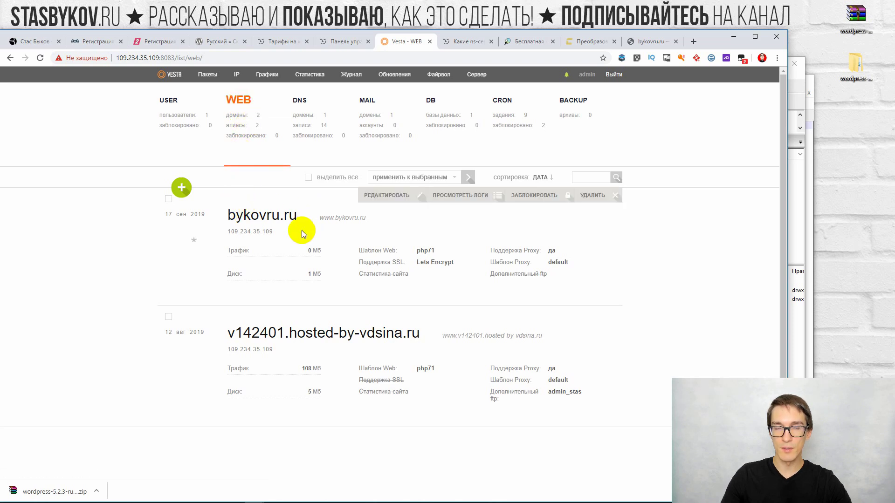
{"action": "left_click", "coordinate": [185, 195]}
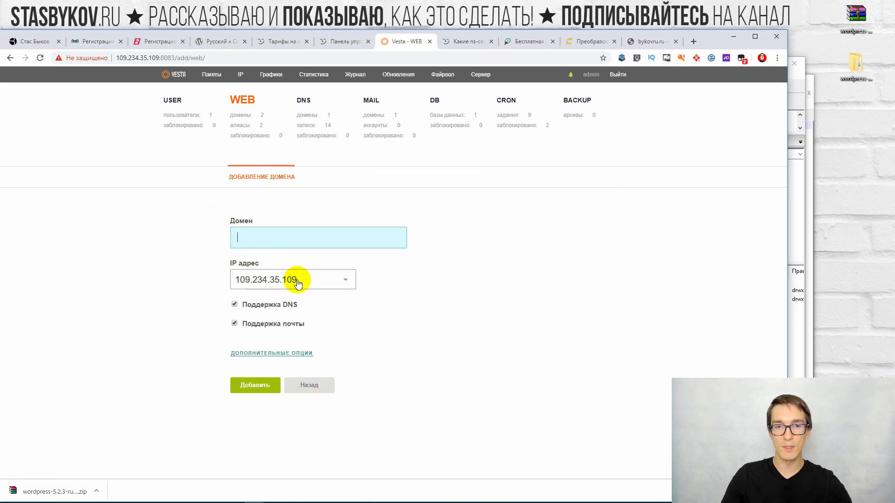
{"action": "left_click", "coordinate": [324, 280]}
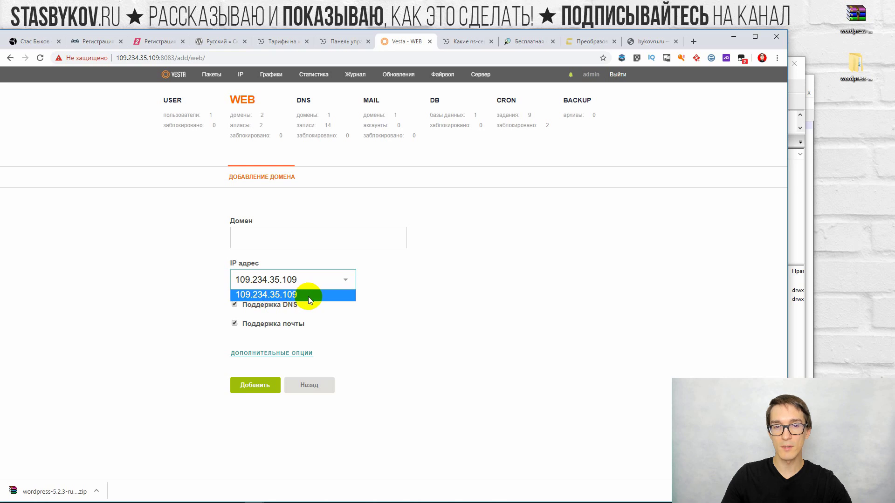
{"action": "left_click", "coordinate": [457, 301]}
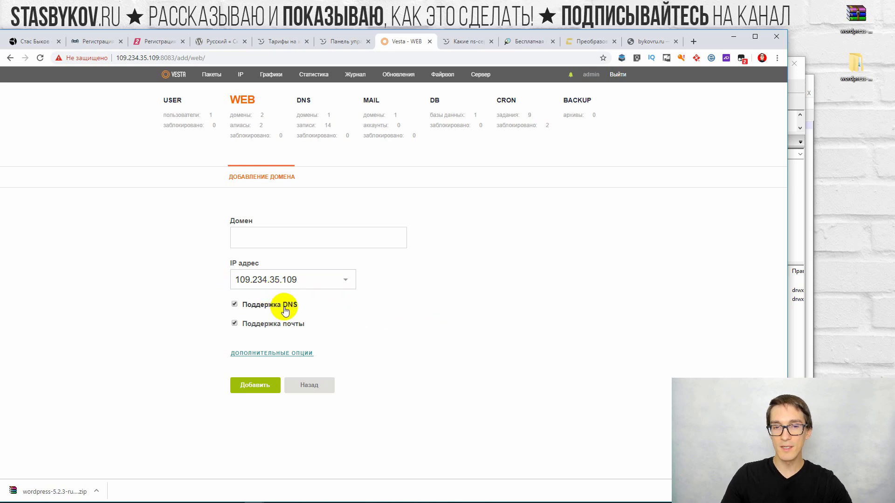
{"action": "left_click", "coordinate": [267, 354]}
{"action": "scroll", "coordinate": [404, 306], "scroll_direction": "down", "scroll_amount": 5}
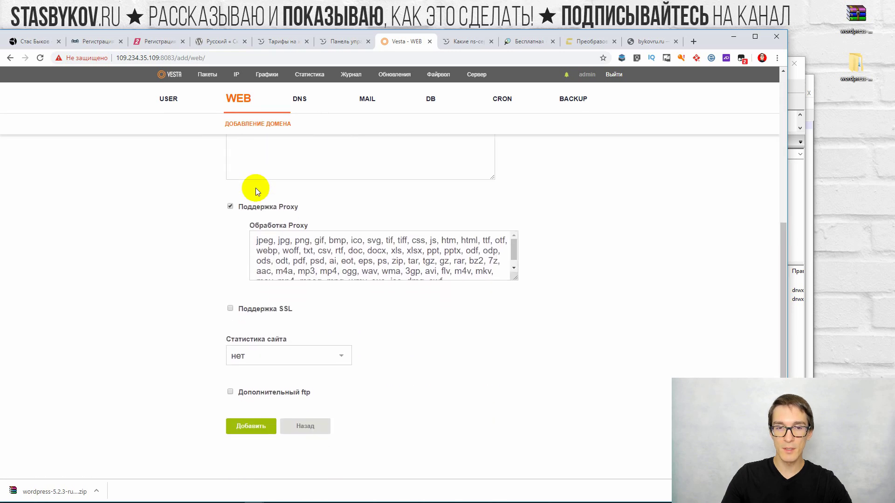
{"action": "left_click", "coordinate": [262, 308]}
{"action": "scroll", "coordinate": [373, 324], "scroll_direction": "down", "scroll_amount": 3}
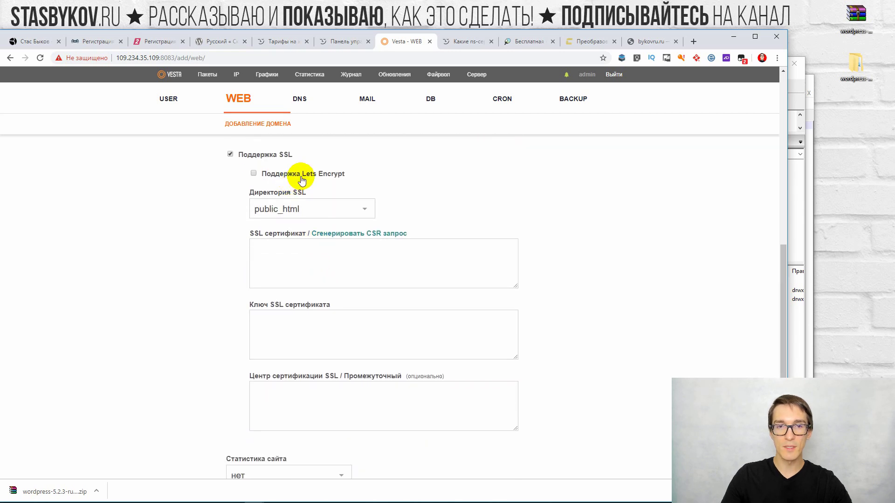
{"action": "left_click", "coordinate": [303, 176]}
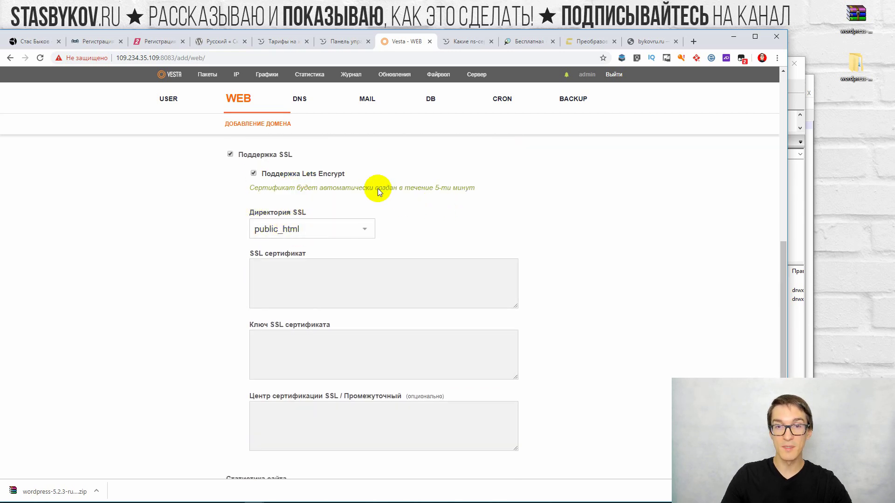
{"action": "scroll", "coordinate": [228, 278], "scroll_direction": "down", "scroll_amount": 2}
{"action": "scroll", "coordinate": [228, 278], "scroll_direction": "down", "scroll_amount": 2}
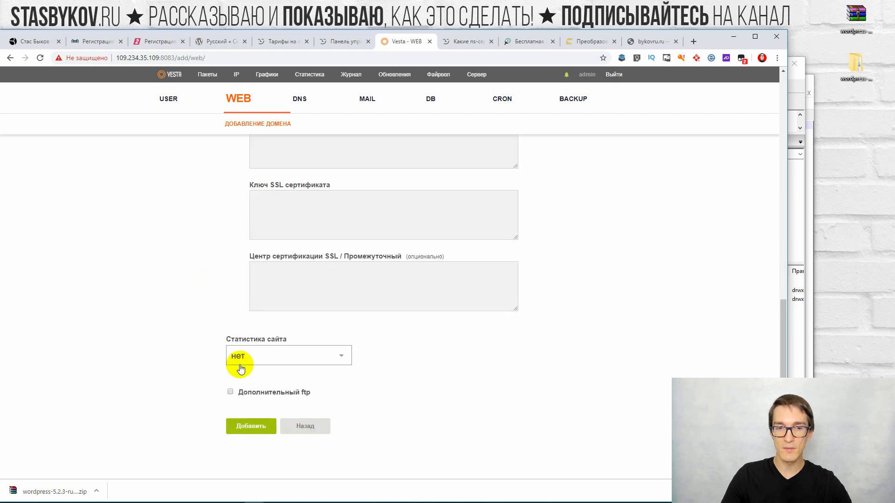
{"action": "left_click", "coordinate": [279, 356]}
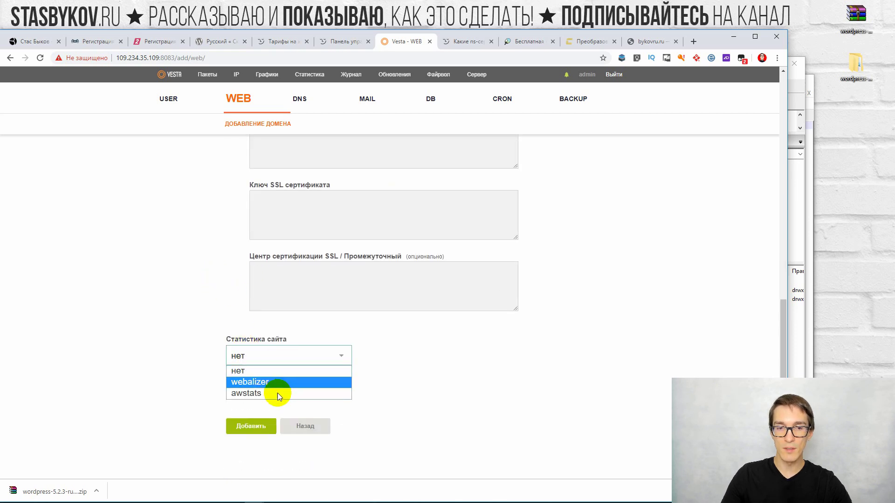
{"action": "left_click", "coordinate": [182, 350]}
{"action": "scroll", "coordinate": [261, 259], "scroll_direction": "up", "scroll_amount": 15}
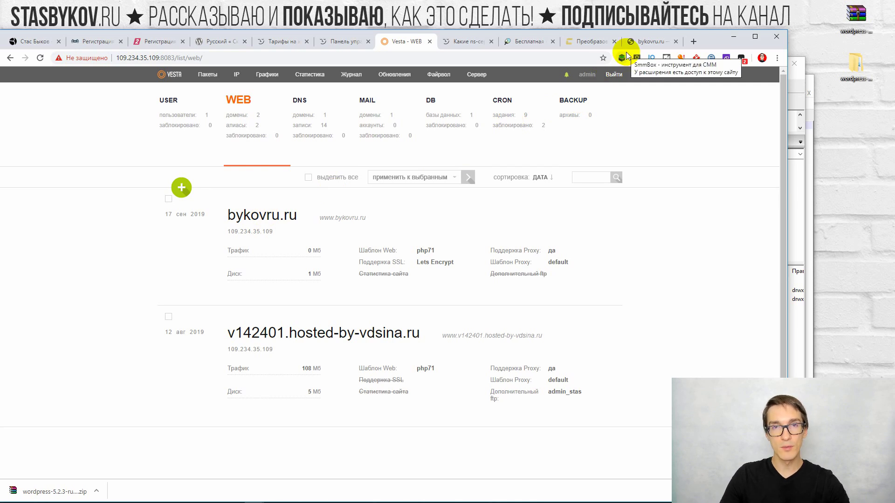
- View the default Vesta placeholder page at bykovru.ru, then bring FileZilla back to the front
{"action": "mouse_move", "coordinate": [304, 210]}
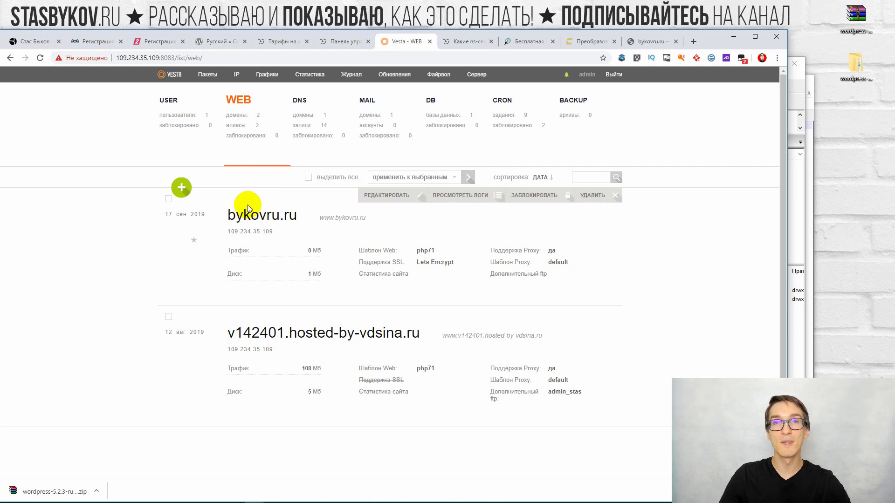
{"action": "left_click", "coordinate": [641, 43]}
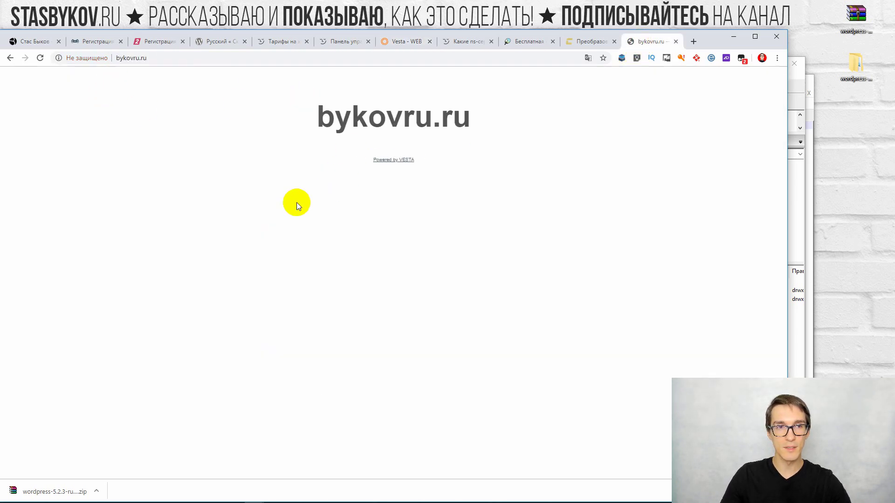
{"action": "left_click", "coordinate": [164, 58]}
{"action": "left_click_drag", "start_coordinate": [320, 120], "coordinate": [522, 259]}
{"action": "left_click", "coordinate": [381, 100]}
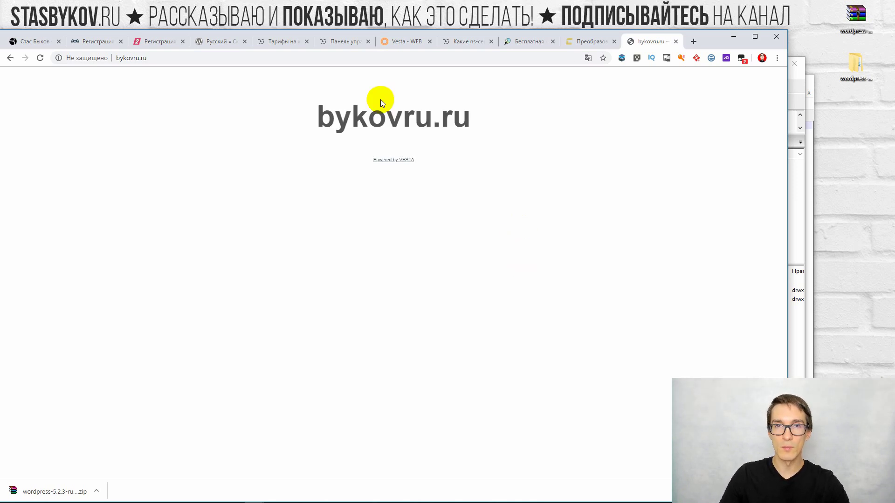
{"action": "left_click", "coordinate": [343, 43]}
{"action": "left_click", "coordinate": [788, 197]}
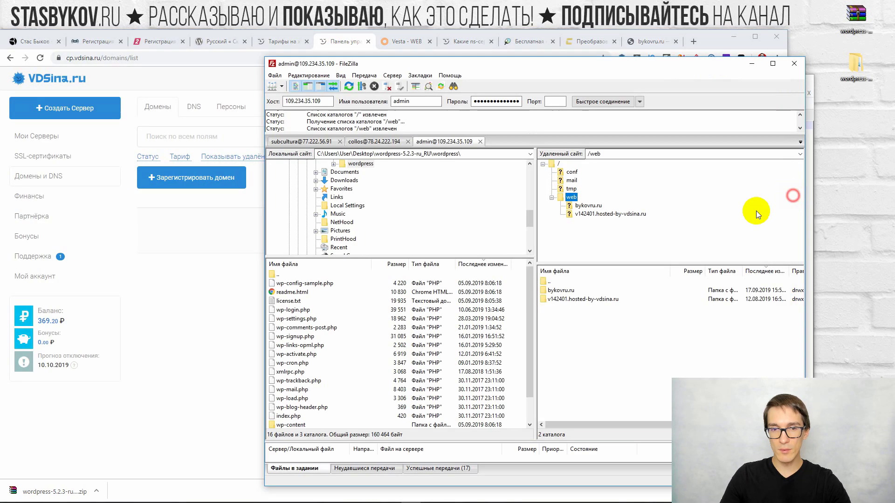
- Open the server's bykovru.ru/public_html folder in FileZilla and compare it with the live site page
{"action": "left_click_drag", "start_coordinate": [323, 291], "coordinate": [558, 295]}
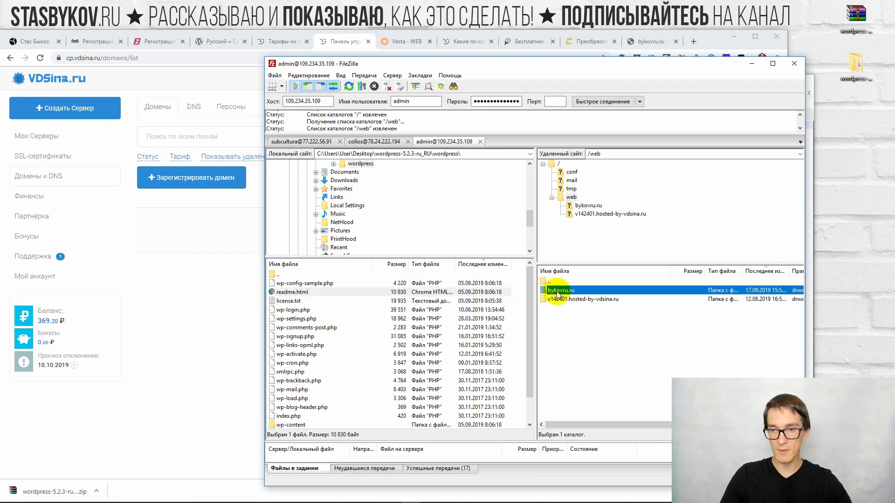
{"action": "double_click", "coordinate": [561, 291]}
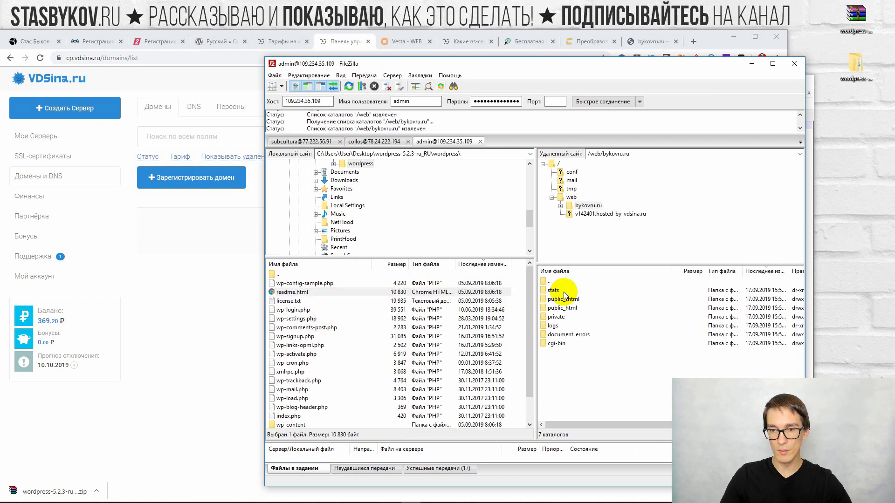
{"action": "left_click", "coordinate": [562, 308]}
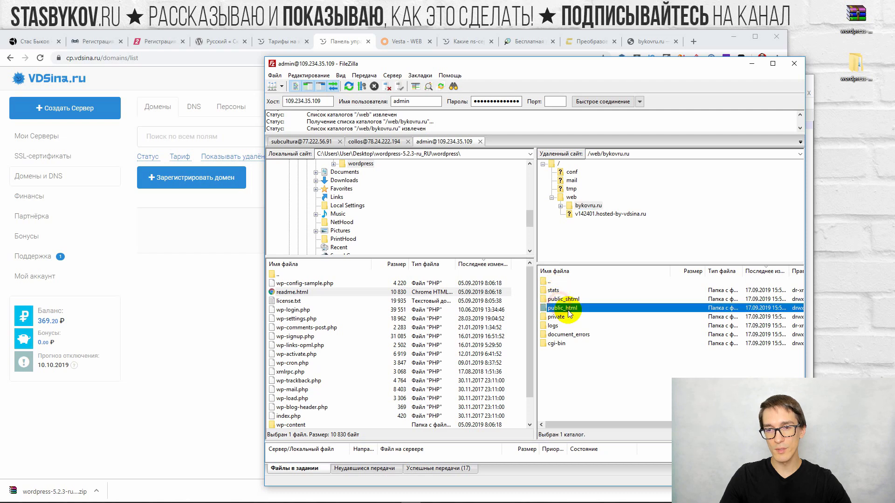
{"action": "double_click", "coordinate": [559, 308]}
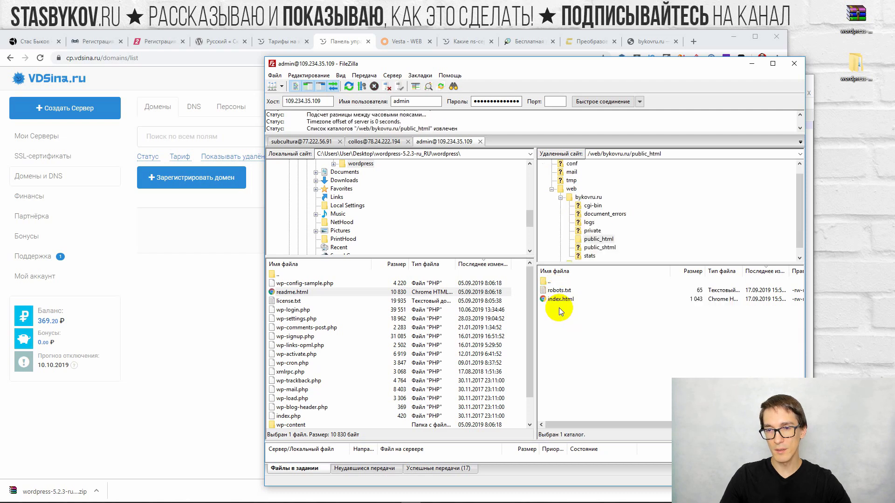
{"action": "left_click", "coordinate": [563, 301]}
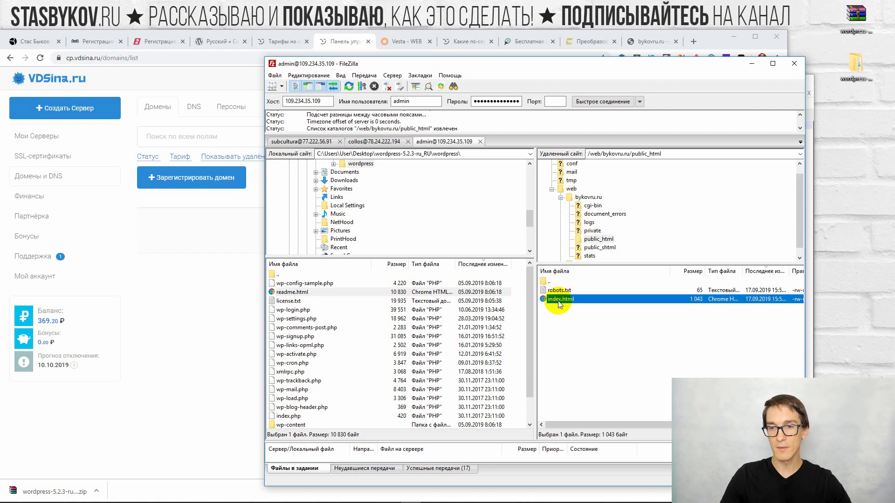
{"action": "left_click", "coordinate": [172, 272]}
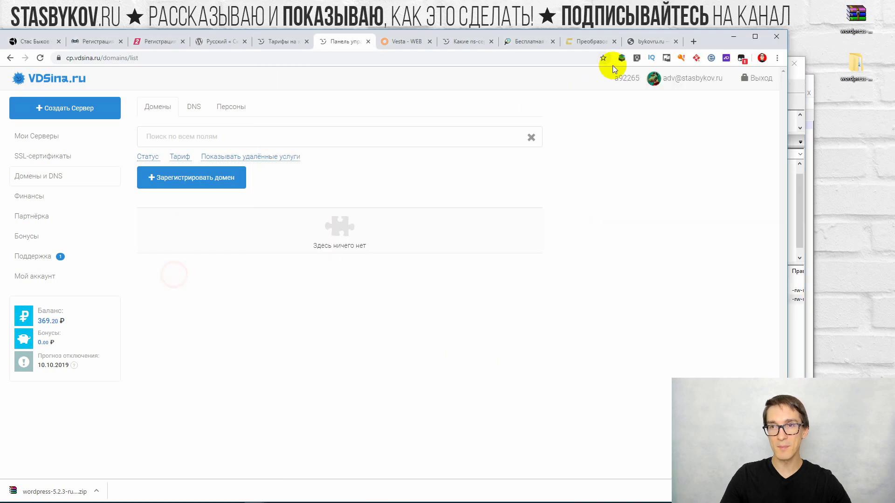
{"action": "left_click", "coordinate": [649, 41]}
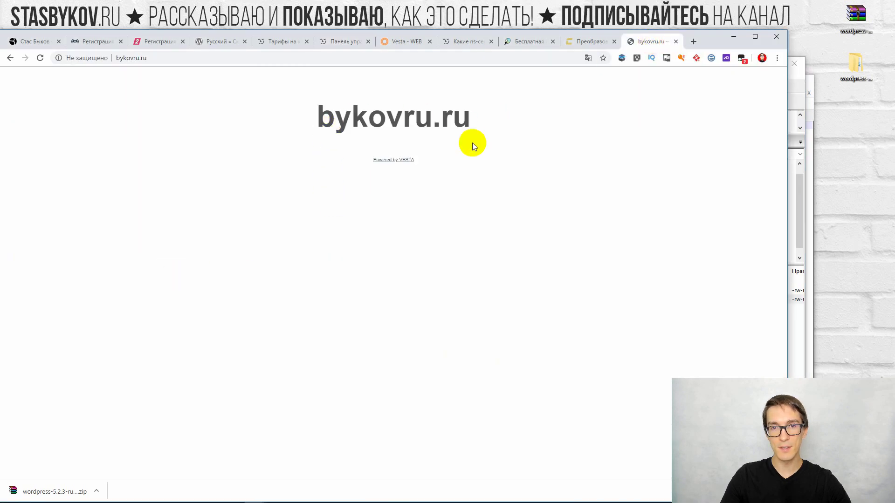
{"action": "left_click", "coordinate": [799, 240]}
- Rename the server's index.html to index.html_
{"action": "left_click", "coordinate": [569, 309]}
{"action": "left_click", "coordinate": [576, 302]}
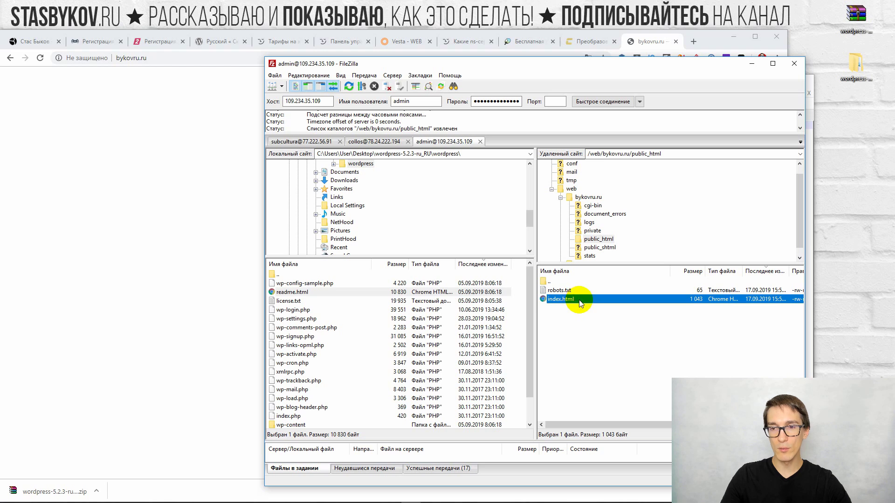
{"action": "left_click", "coordinate": [580, 300]}
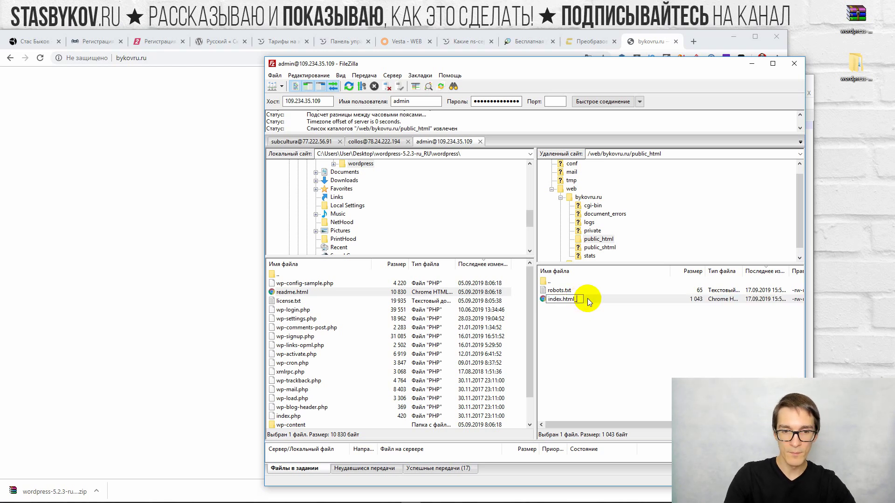
{"action": "type", "text": "_"}
{"action": "key", "text": "Return"}
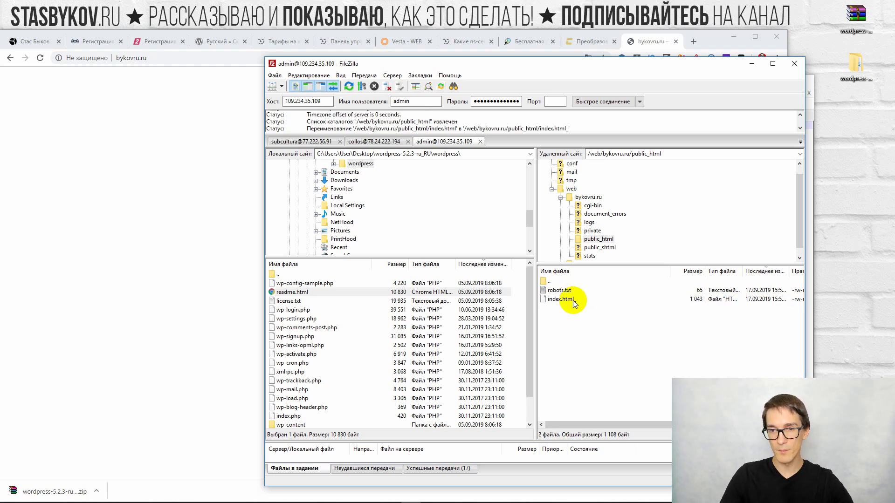
- Select all files and folders in the local WordPress folder
{"action": "left_click", "coordinate": [323, 293]}
{"action": "scroll", "coordinate": [321, 340], "scroll_direction": "down", "scroll_amount": 1}
{"action": "left_click", "coordinate": [315, 375]}
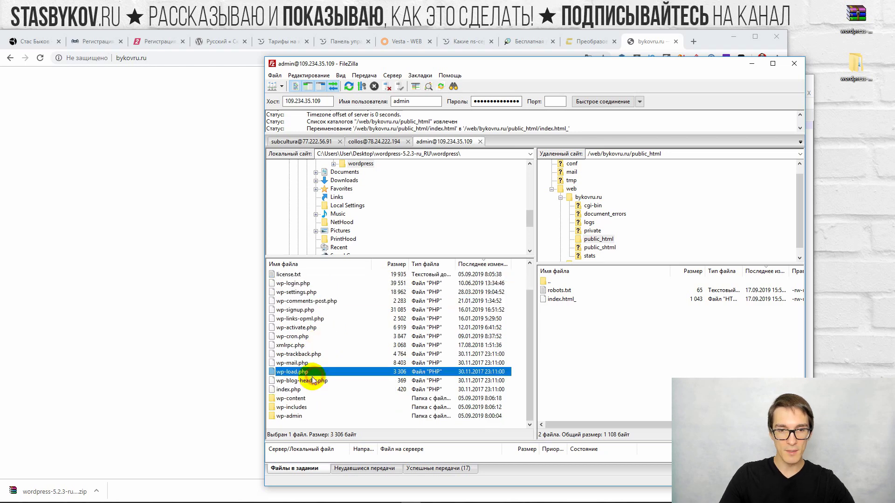
{"action": "key", "text": "ctrl+a"}
{"action": "scroll", "coordinate": [306, 335], "scroll_direction": "up", "scroll_amount": 1}
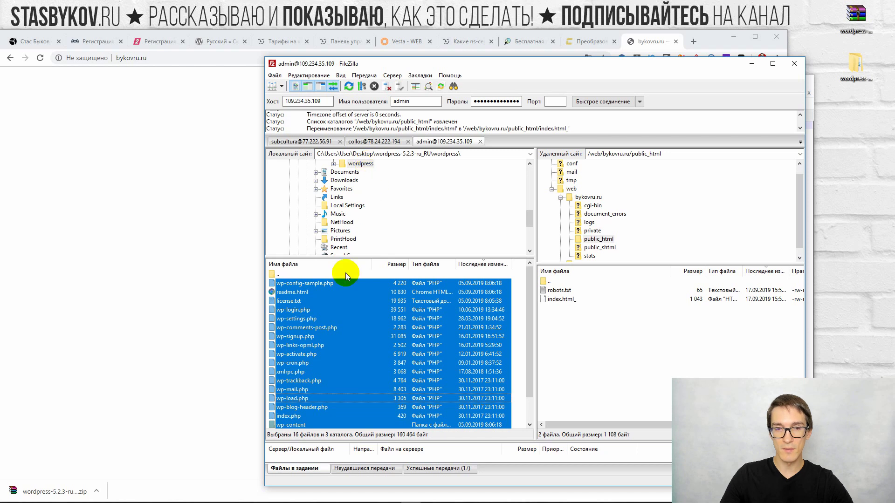
- Upload the selected WordPress files into the remote public_html folder and return to Chrome
{"action": "left_click_drag", "start_coordinate": [326, 311], "coordinate": [626, 341]}
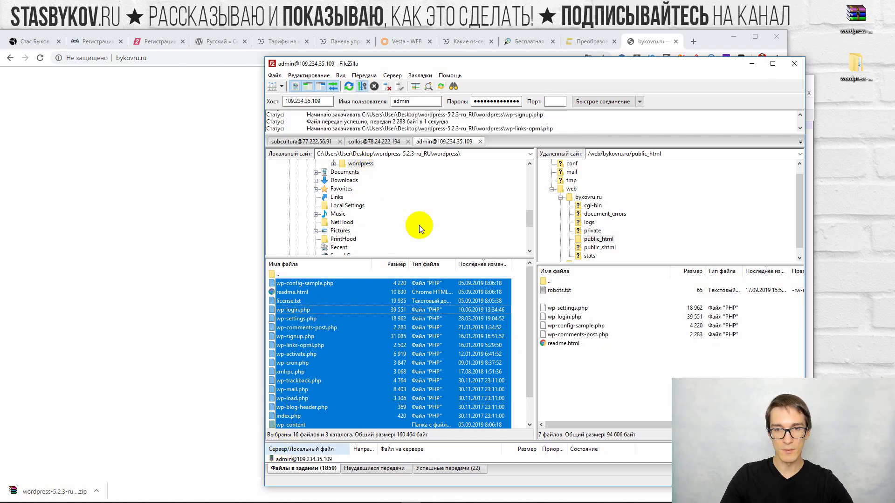
{"action": "left_click_drag", "start_coordinate": [518, 66], "coordinate": [411, 55]}
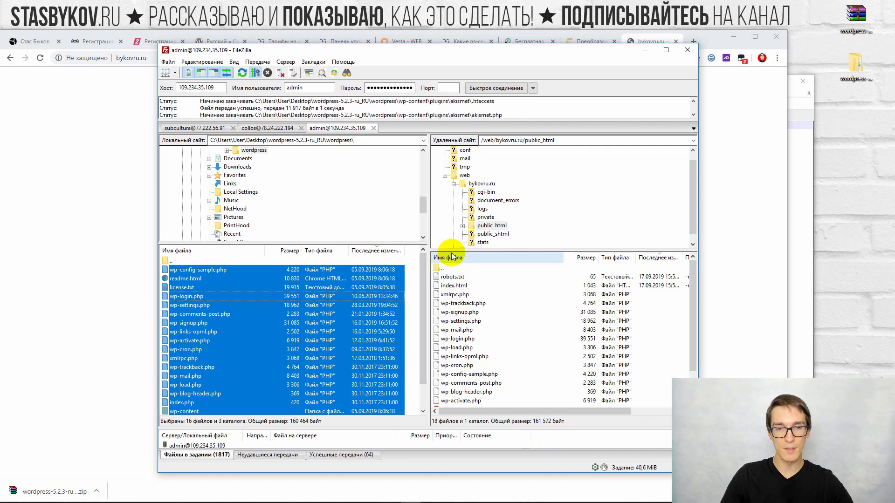
{"action": "left_click", "coordinate": [115, 226]}
{"action": "left_click", "coordinate": [166, 64]}
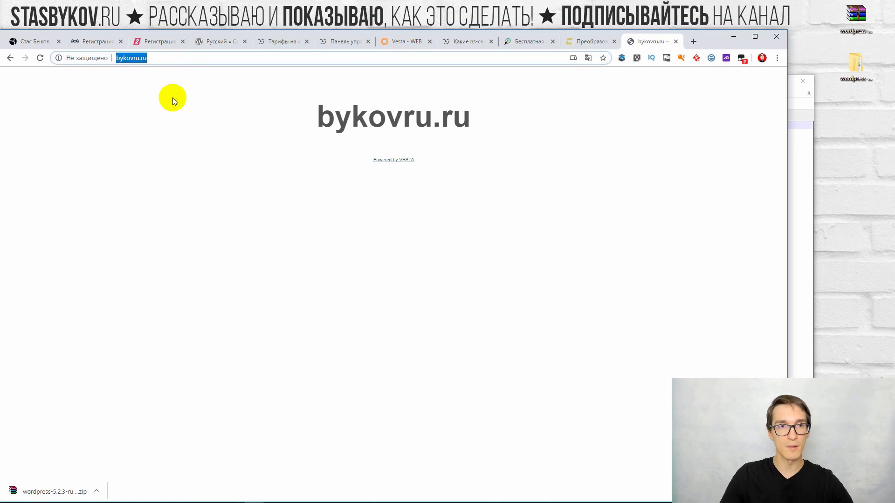
- Check the upload progress, then copy the technical domain v142401.hosted-by-vdsina.ru from Vesta's list
{"action": "key", "text": "alt+Tab"}
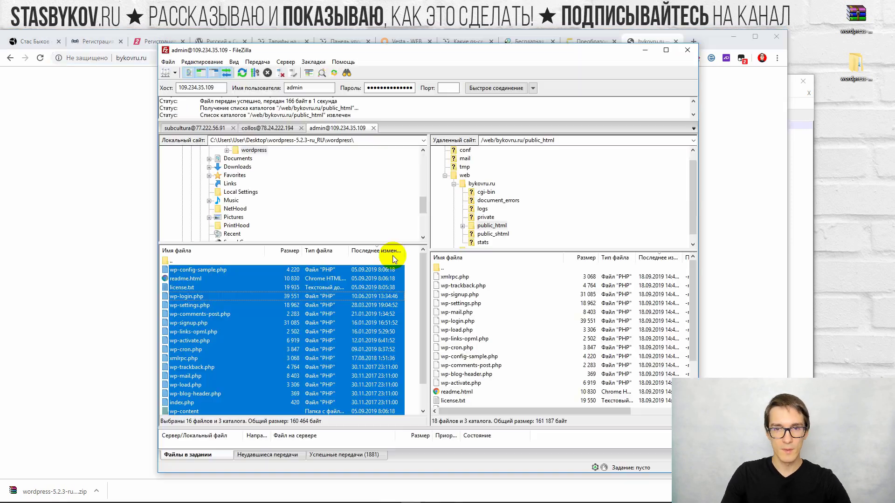
{"action": "left_click", "coordinate": [118, 203]}
{"action": "left_click", "coordinate": [208, 58]}
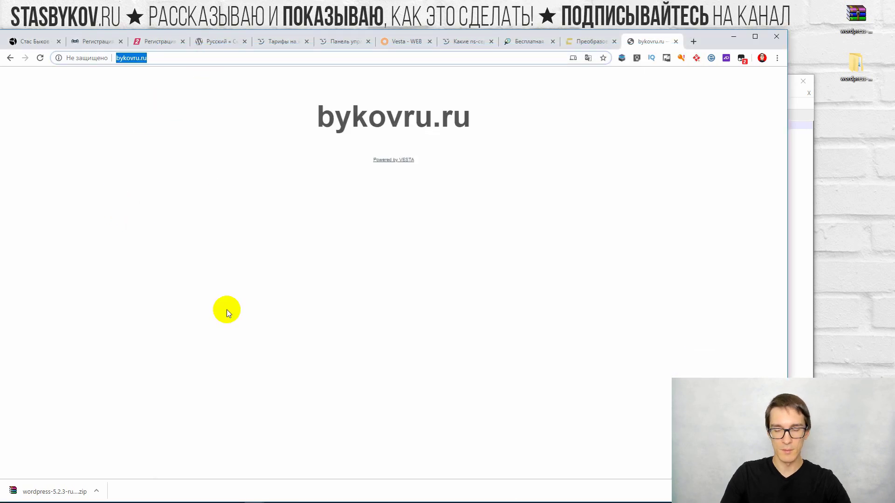
{"action": "left_click", "coordinate": [209, 43]}
{"action": "left_click", "coordinate": [159, 42]}
{"action": "left_click", "coordinate": [268, 47]}
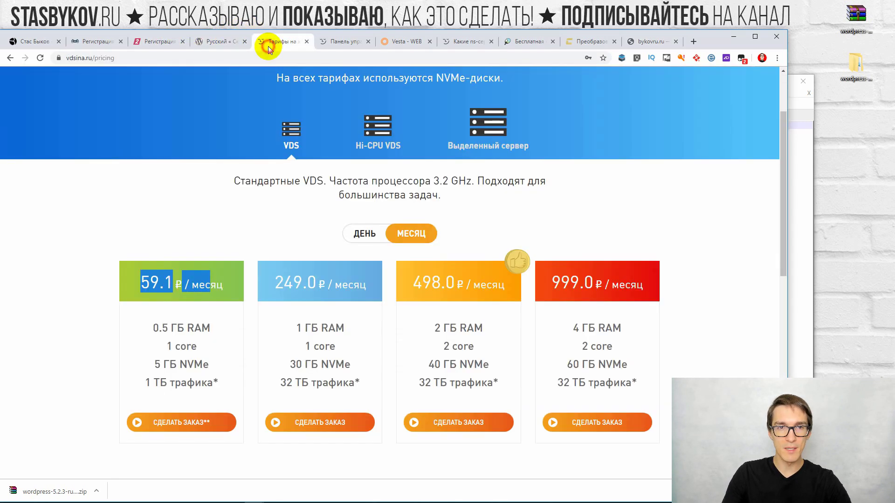
{"action": "left_click", "coordinate": [331, 43]}
{"action": "left_click", "coordinate": [397, 41]}
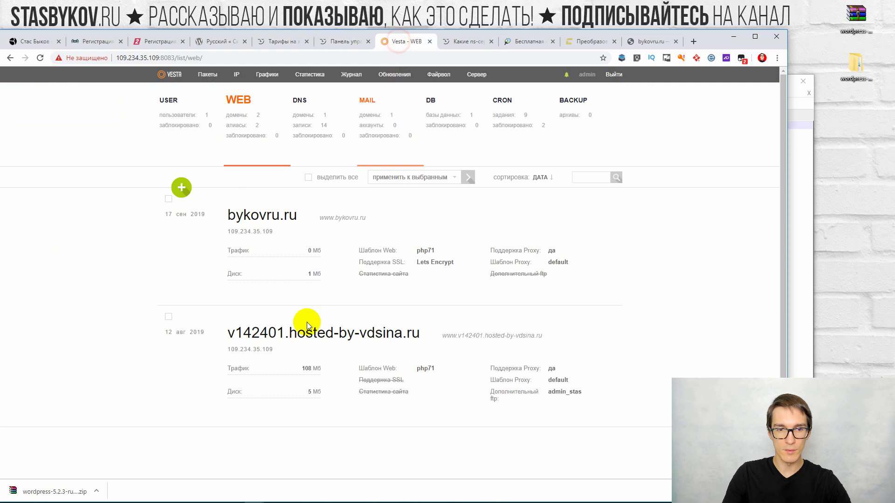
{"action": "left_click_drag", "start_coordinate": [230, 334], "coordinate": [421, 333]}
{"action": "key", "text": "ctrl+c"}
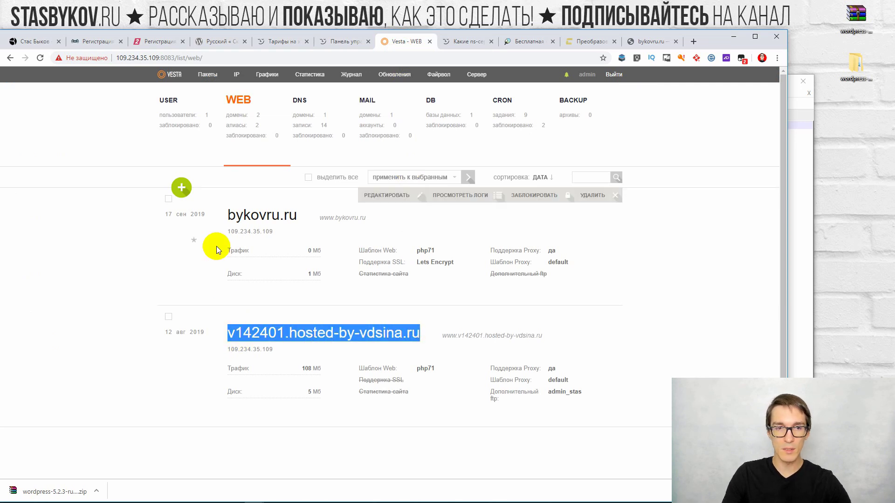
- Open v142401.hosted-by-vdsina.ru in a new tab and scroll through the page it shows
{"action": "left_click", "coordinate": [694, 42]}
{"action": "key", "text": "ctrl+v"}
{"action": "key", "text": "Return"}
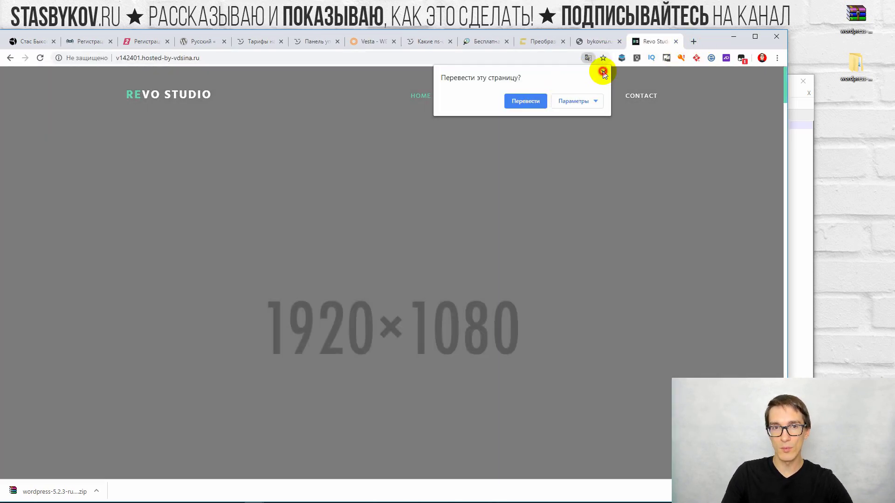
{"action": "left_click", "coordinate": [603, 72]}
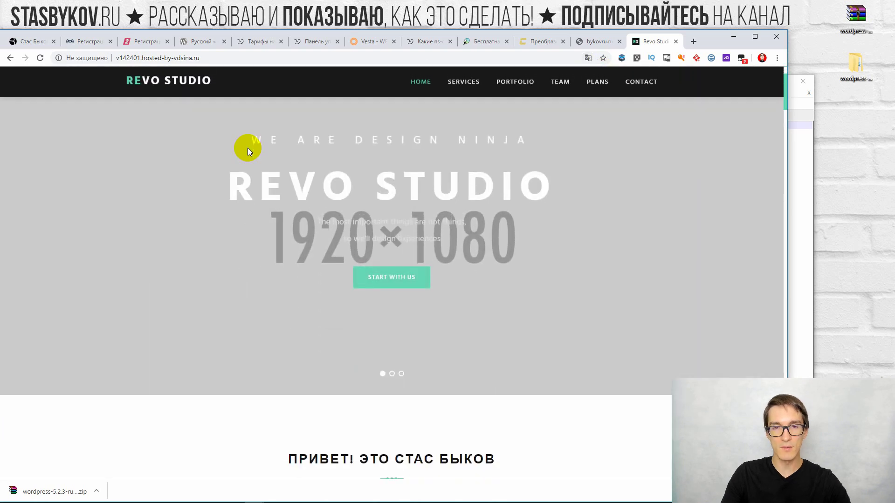
{"action": "scroll", "coordinate": [248, 148], "scroll_direction": "down", "scroll_amount": 2}
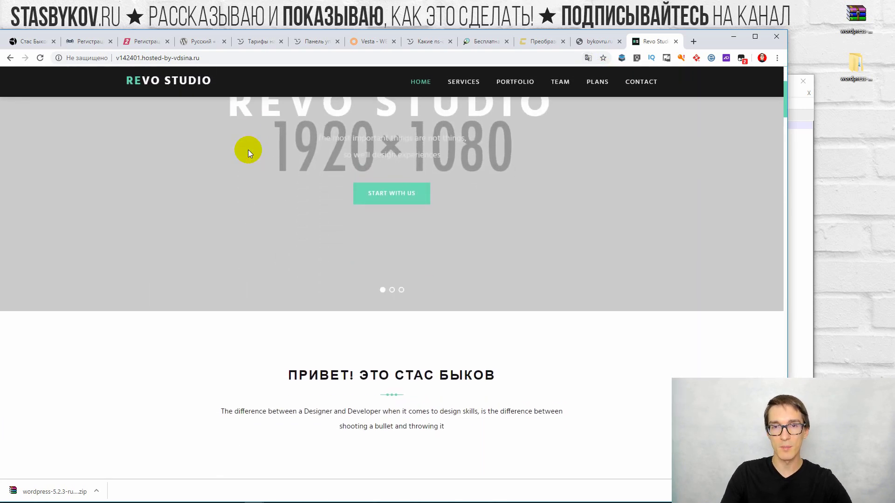
{"action": "scroll", "coordinate": [248, 150], "scroll_direction": "down", "scroll_amount": 8}
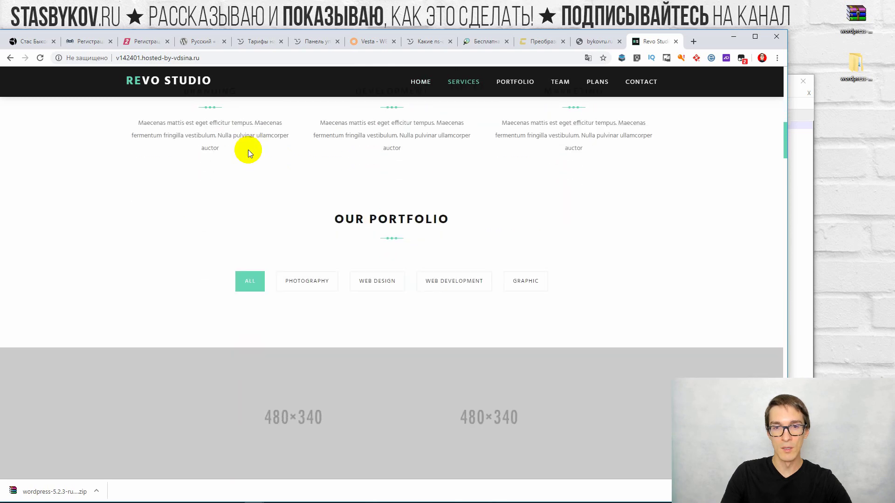
{"action": "scroll", "coordinate": [273, 195], "scroll_direction": "down", "scroll_amount": 10}
{"action": "scroll", "coordinate": [273, 194], "scroll_direction": "down", "scroll_amount": 20}
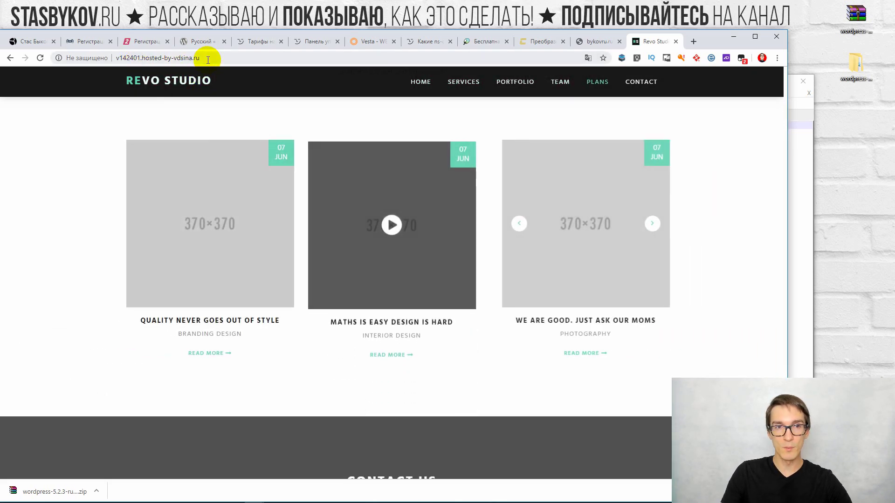
{"action": "left_click", "coordinate": [206, 58]}
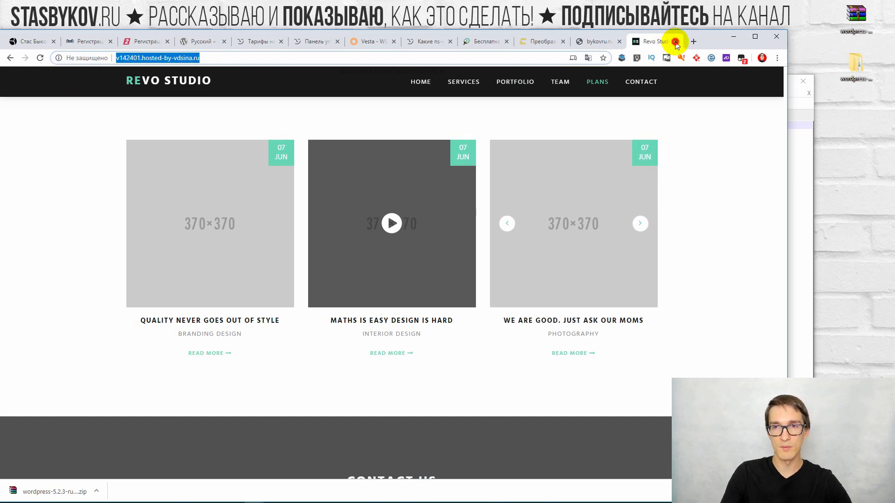
- Close that tab and reload bykovru.ru, which now shows the WordPress setup welcome page
{"action": "left_click", "coordinate": [675, 41]}
{"action": "left_click", "coordinate": [636, 42]}
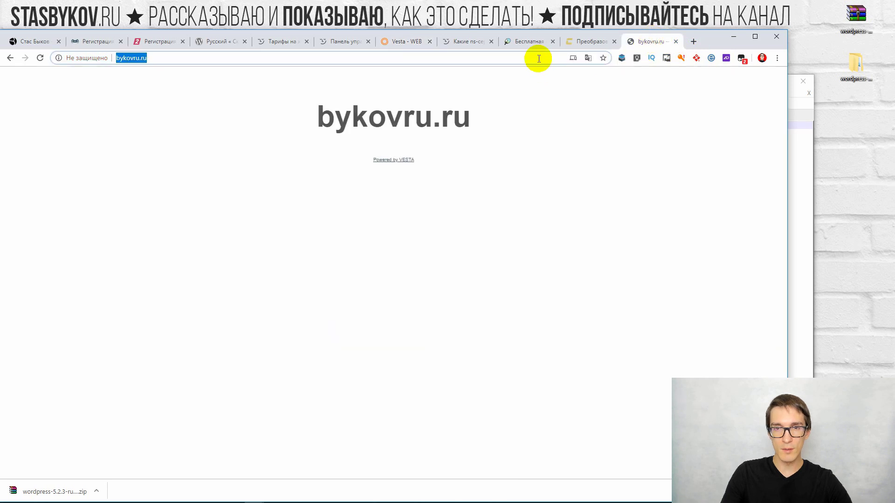
{"action": "key", "text": "Return"}
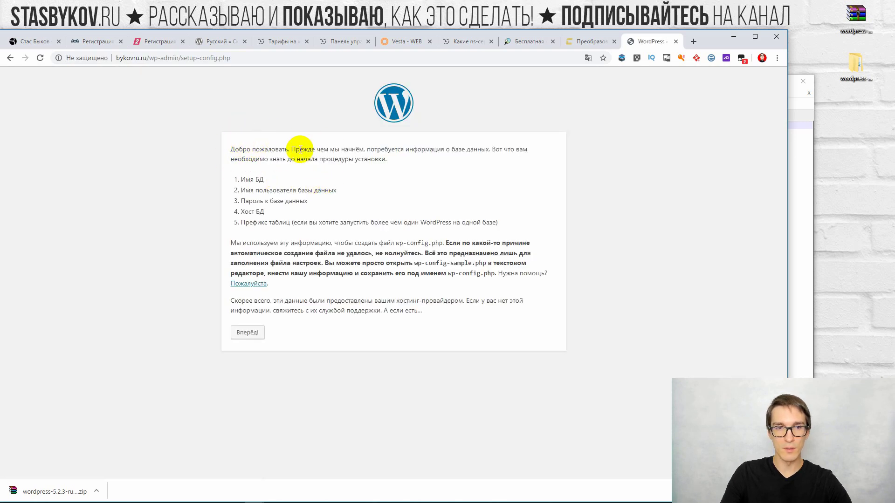
- Start the WordPress installation with 'Вперёд!' to reach the database connection form, then view the NS servers page
{"action": "left_click", "coordinate": [254, 333]}
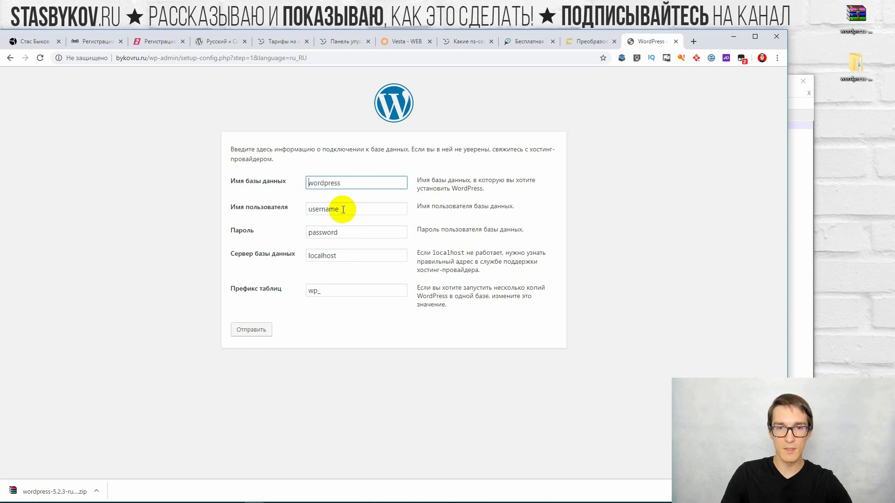
{"action": "left_click", "coordinate": [464, 43]}
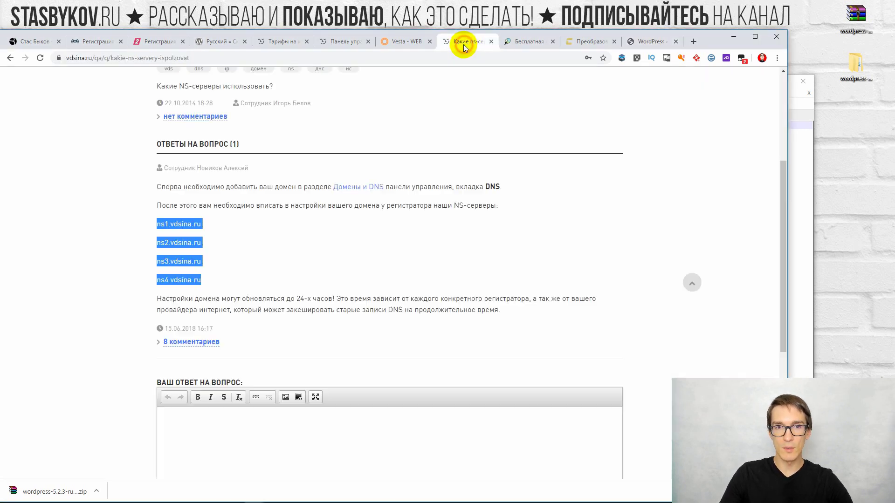
- Start a new Vesta database named wpblogsb and copy the full prefixed name admin_wpblogsb
{"action": "left_click", "coordinate": [433, 42]}
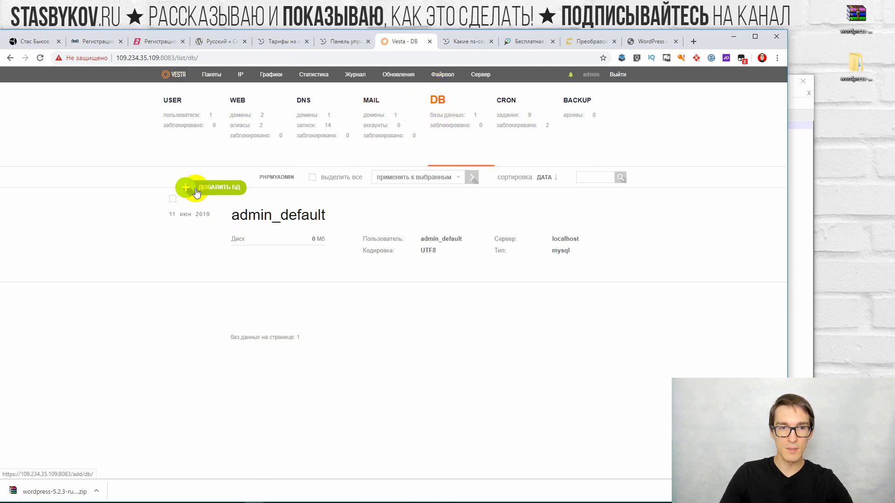
{"action": "left_click", "coordinate": [216, 191]}
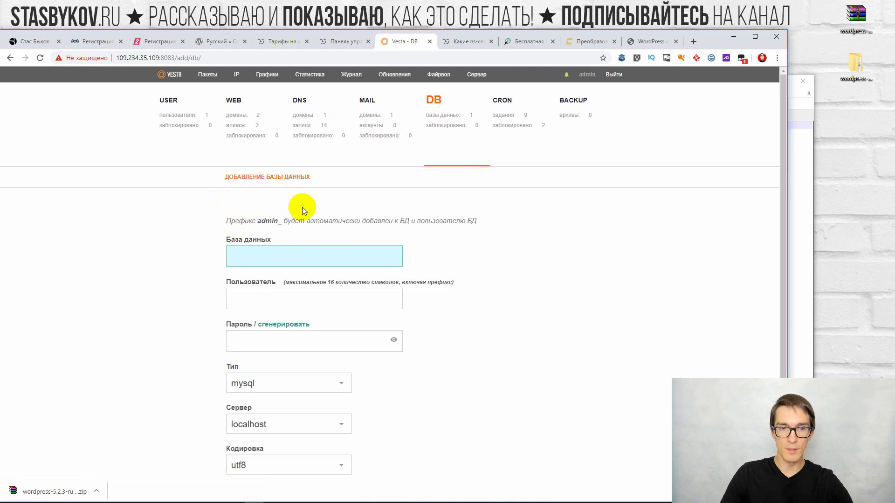
{"action": "scroll", "coordinate": [307, 198], "scroll_direction": "down", "scroll_amount": 2}
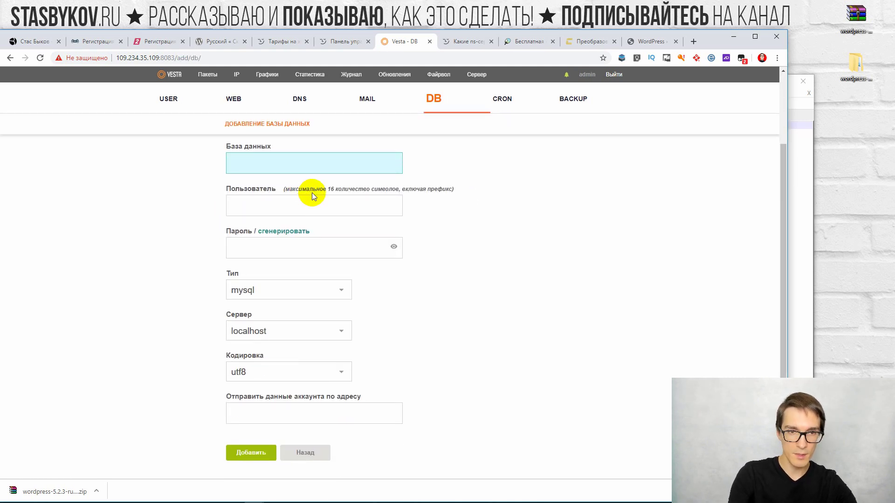
{"action": "type", "text": "wpblogsb"}
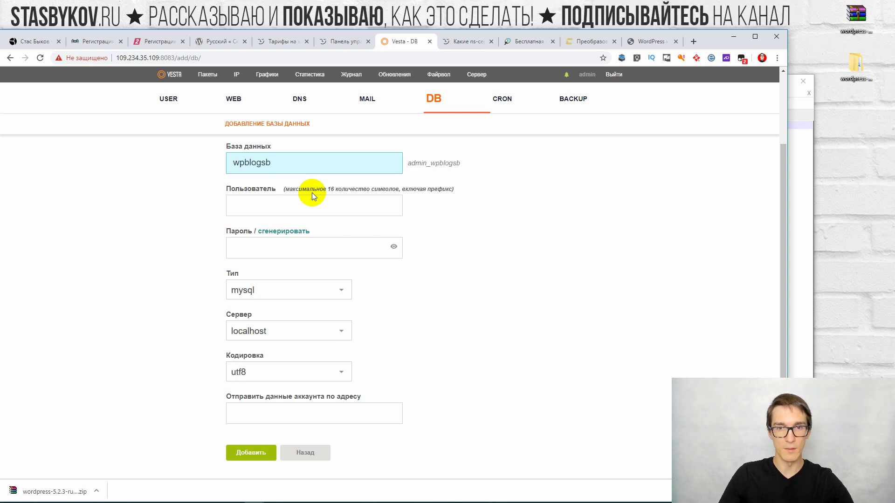
{"action": "key", "text": "ctrl+a"}
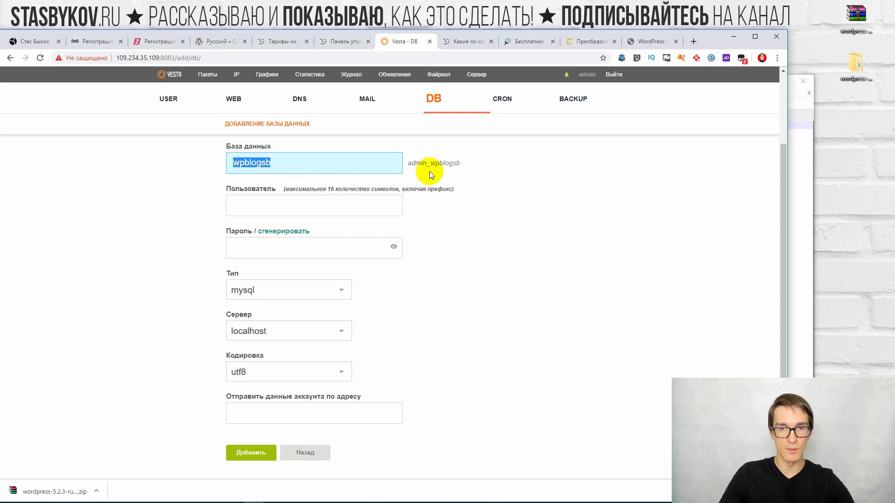
{"action": "left_click", "coordinate": [462, 166]}
{"action": "left_click_drag", "start_coordinate": [406, 163], "coordinate": [459, 163]}
{"action": "key", "text": "ctrl+c"}
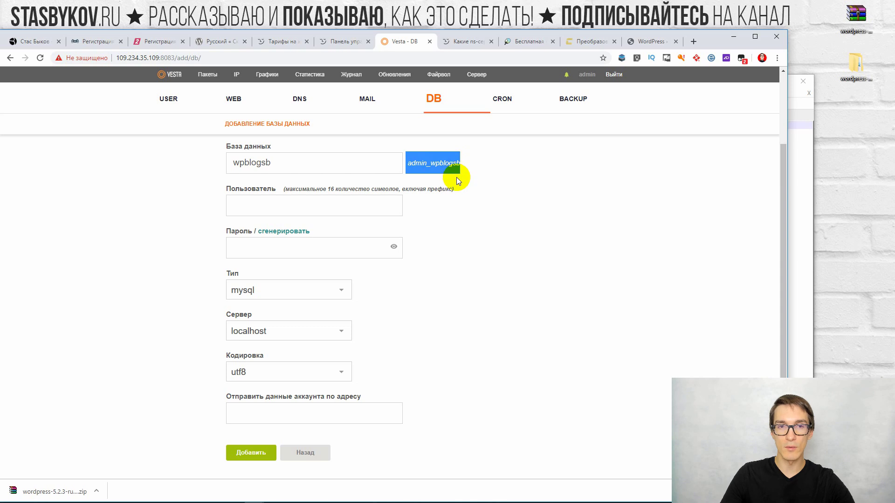
{"action": "key", "text": "alt+Tab"}
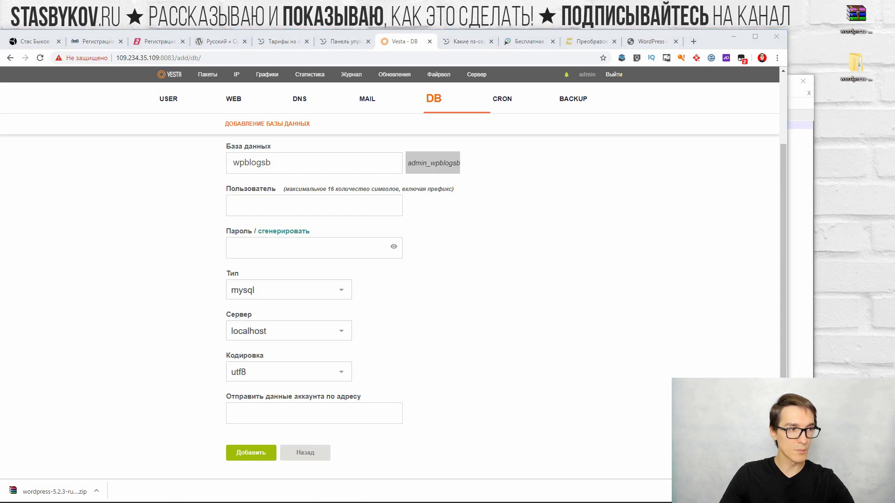
- Set user wpblogsb with a generated password, keep mysql, and create the database
{"action": "left_click", "coordinate": [238, 202]}
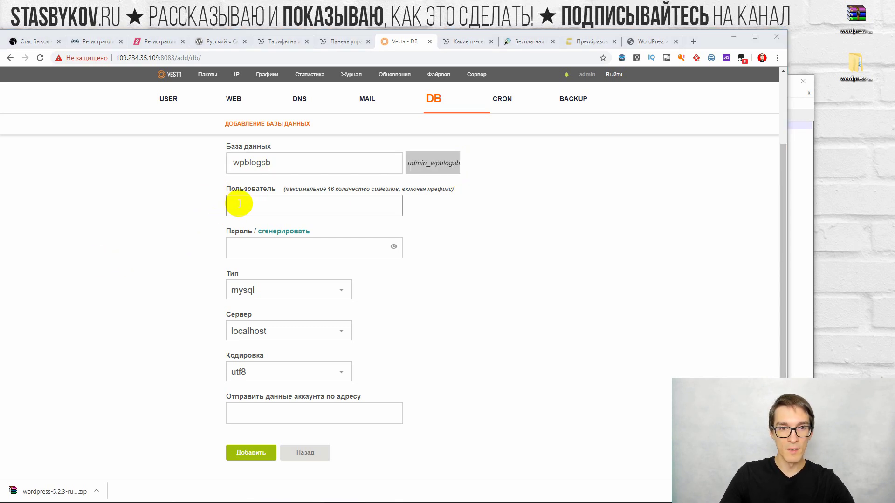
{"action": "left_click", "coordinate": [253, 202]}
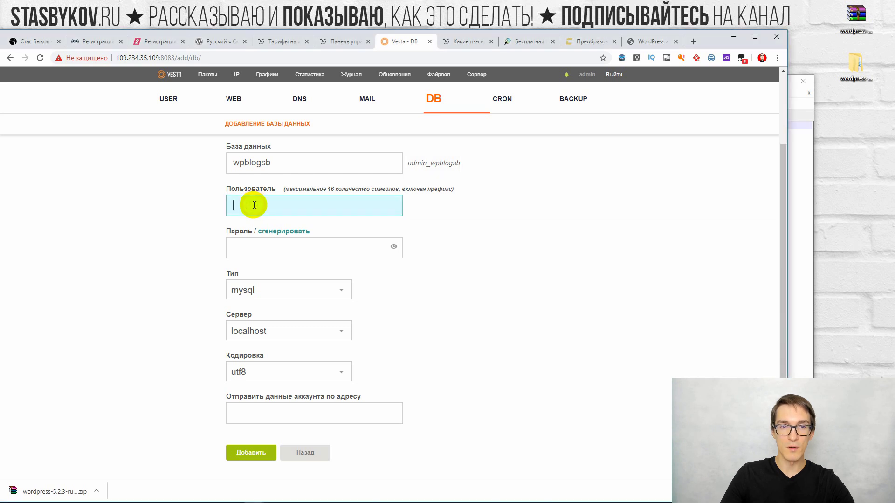
{"action": "key", "text": "ctrl+v"}
{"action": "left_click_drag", "start_coordinate": [258, 206], "coordinate": [224, 208]}
{"action": "key", "text": "BackSpace"}
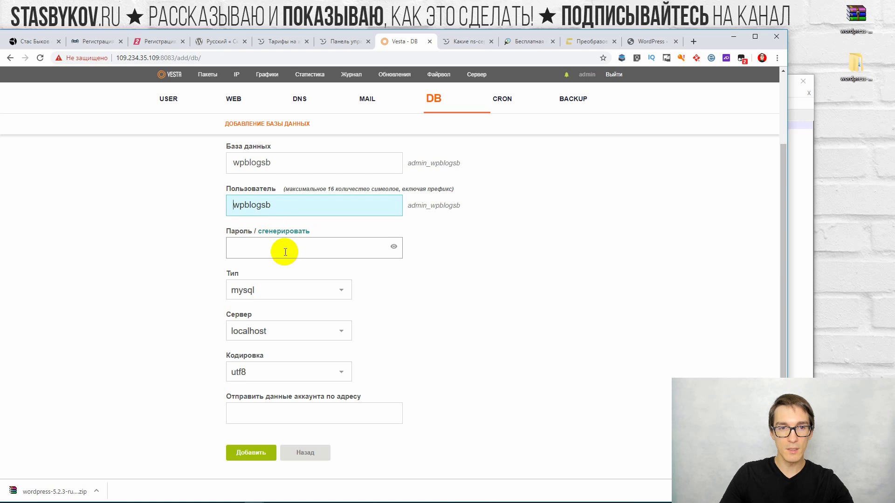
{"action": "left_click", "coordinate": [295, 233]}
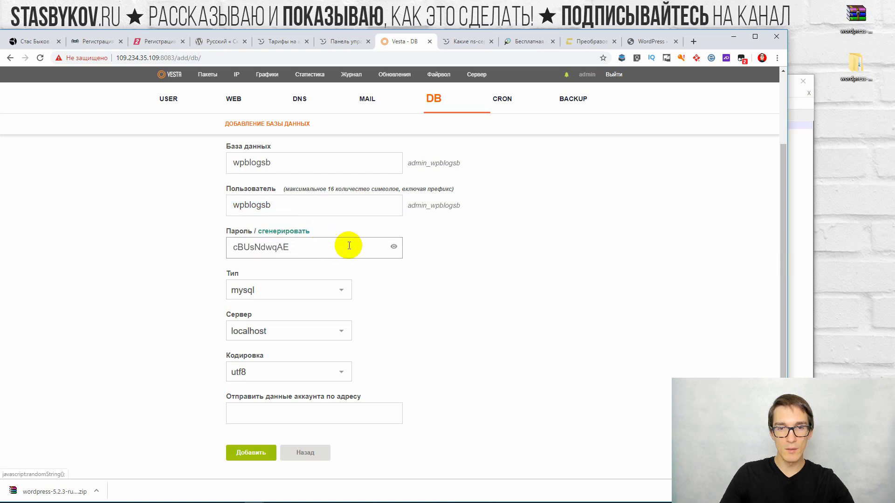
{"action": "scroll", "coordinate": [334, 247], "scroll_direction": "down", "scroll_amount": 1}
{"action": "left_click", "coordinate": [333, 265]}
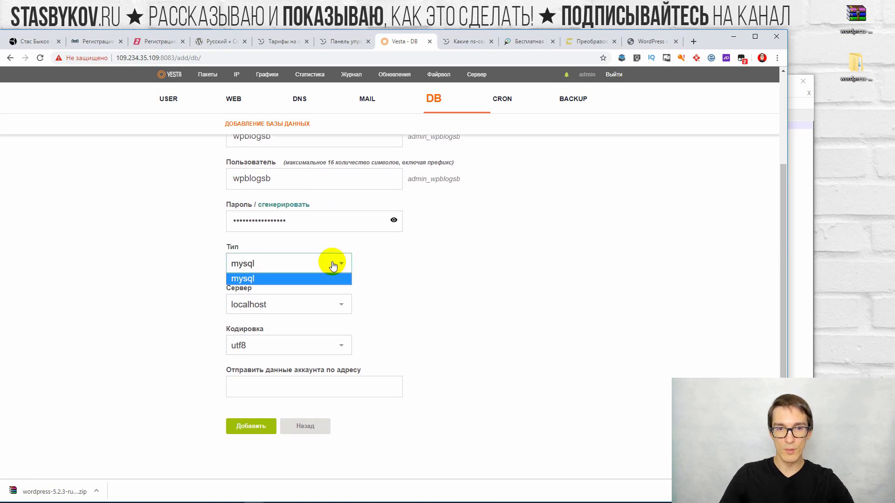
{"action": "left_click", "coordinate": [333, 265]}
{"action": "left_click", "coordinate": [450, 329]}
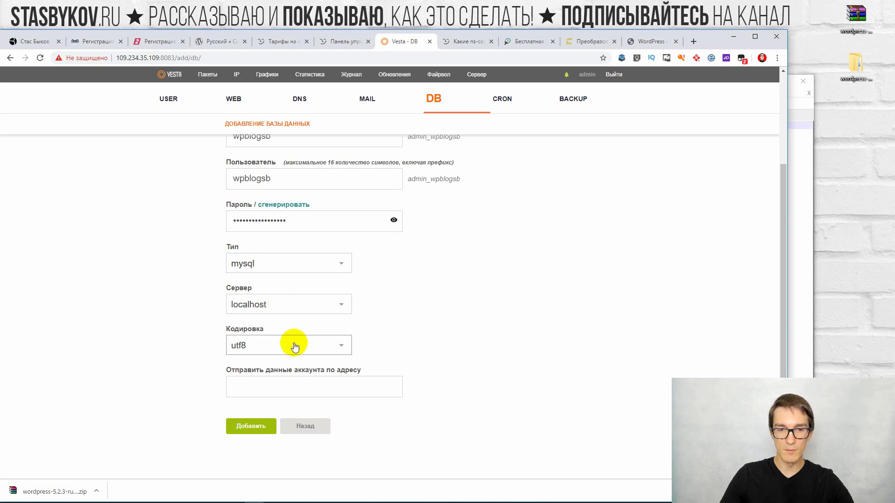
{"action": "left_click", "coordinate": [251, 427]}
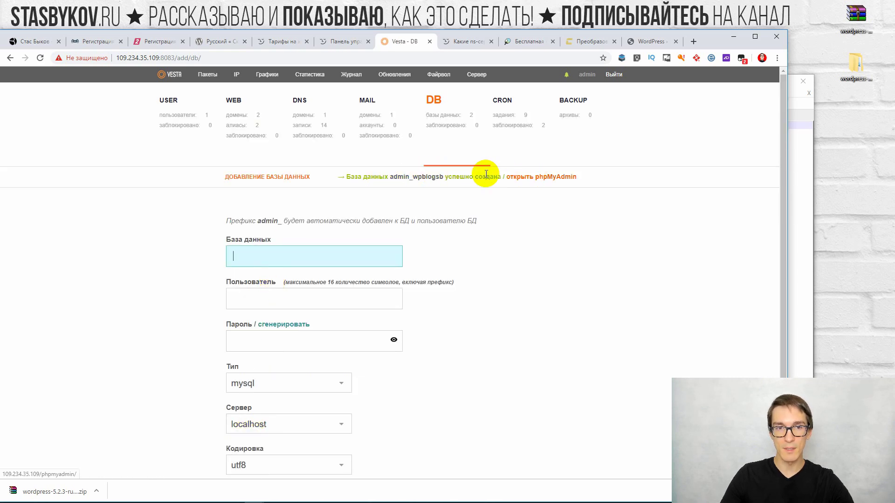
- Open phpMyAdmin, check Vesta's DB list shows admin_wpblogsb and admin_default, then return to WordPress setup
{"action": "left_click", "coordinate": [548, 183]}
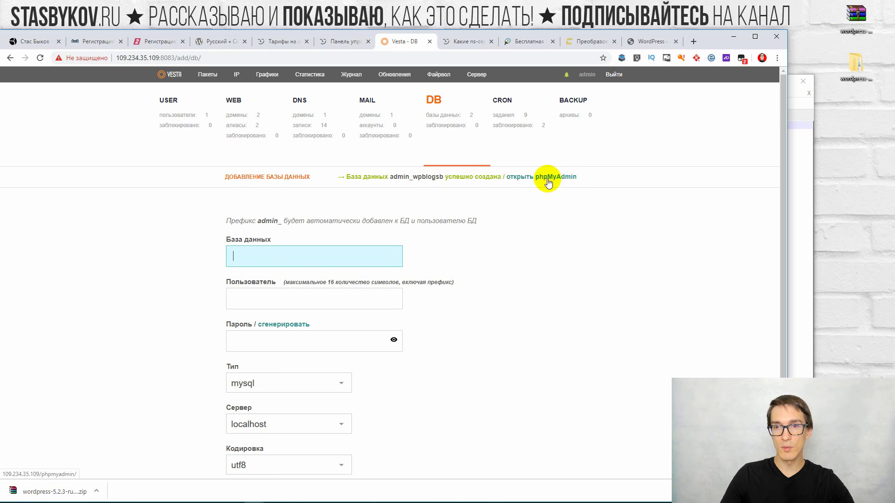
{"action": "left_click", "coordinate": [533, 181]}
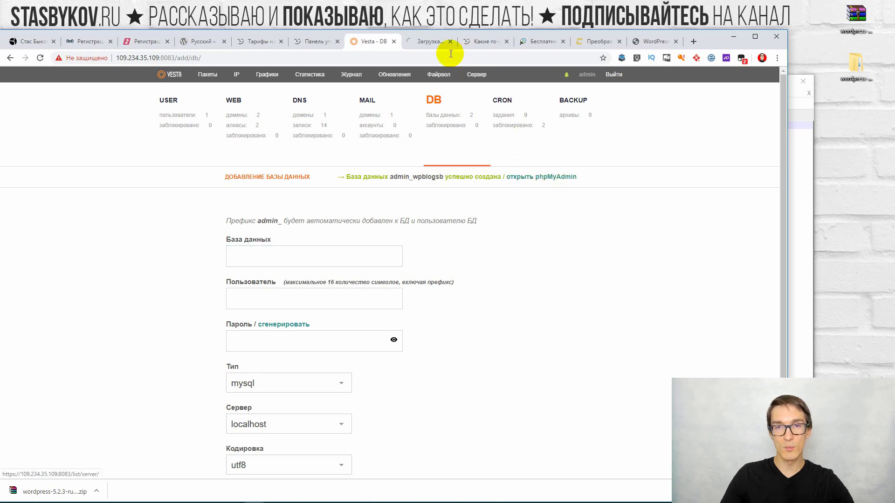
{"action": "left_click", "coordinate": [424, 42]}
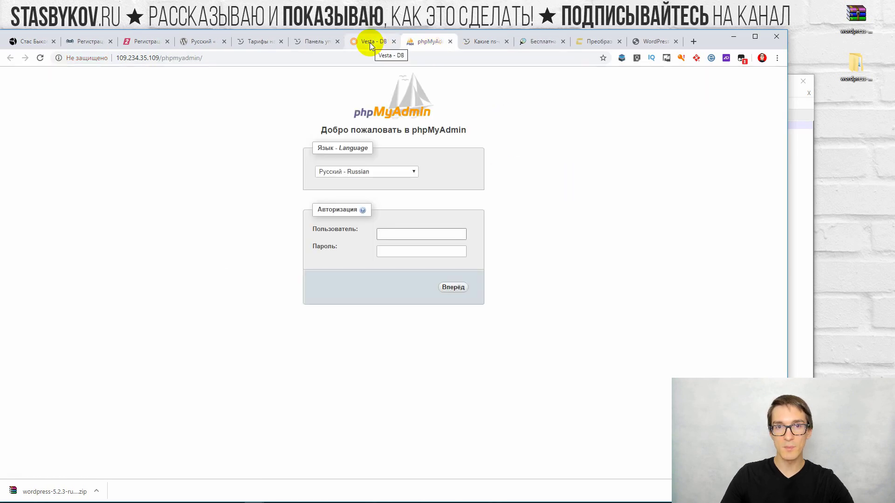
{"action": "left_click", "coordinate": [371, 43]}
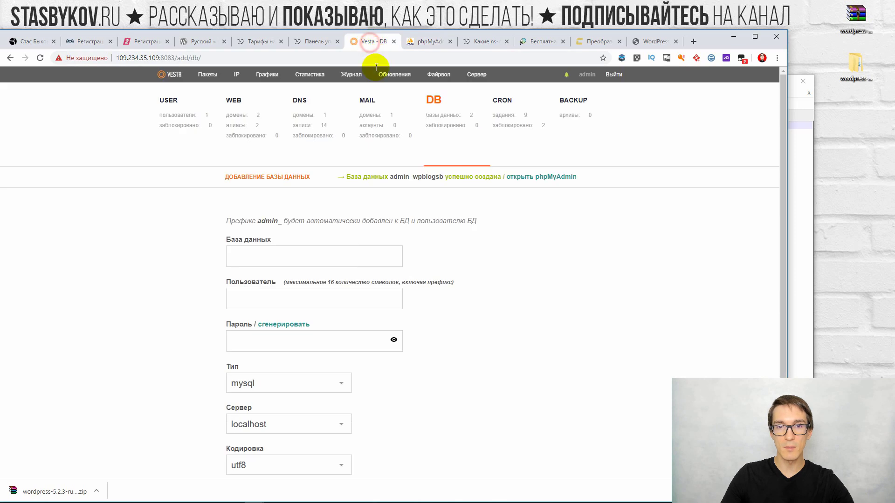
{"action": "left_click", "coordinate": [449, 111]}
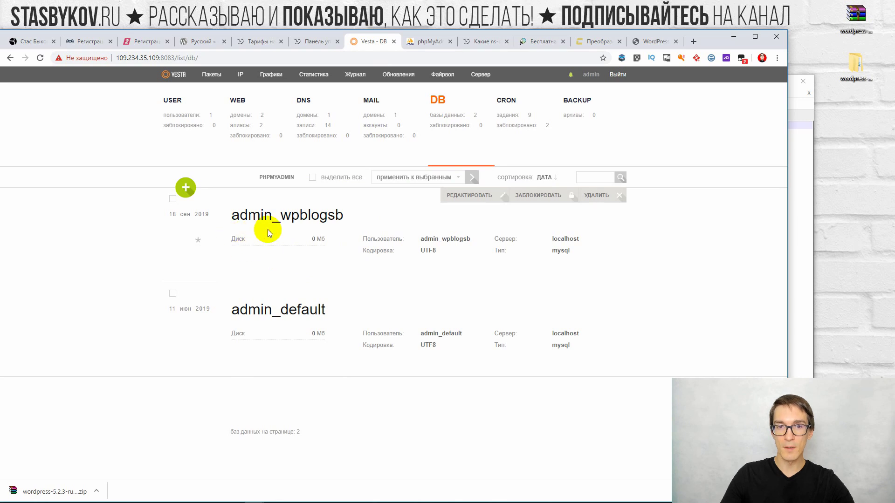
{"action": "left_click", "coordinate": [648, 42]}
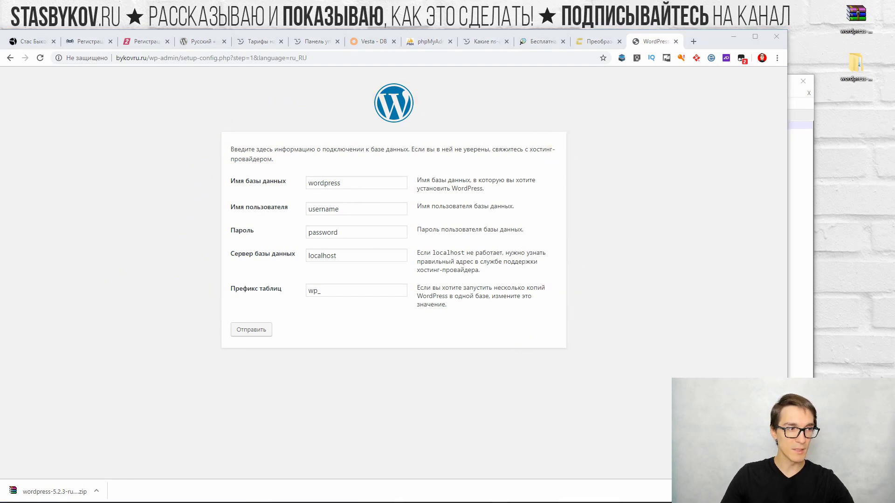
- Enter admin_wpblogsb as the database name and username, supply the password, and submit the connection details
{"action": "double_click", "coordinate": [342, 183]}
{"action": "key", "text": "ctrl+v"}
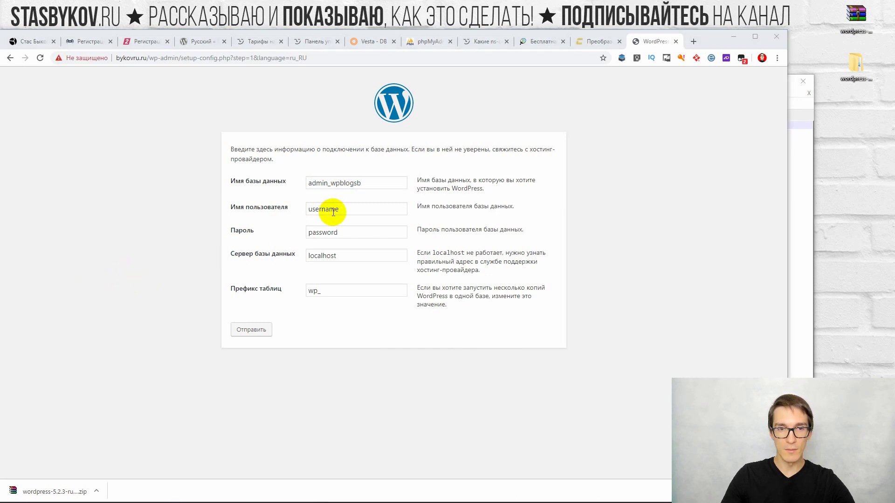
{"action": "left_click", "coordinate": [346, 230]}
{"action": "left_click_drag", "start_coordinate": [394, 183], "coordinate": [278, 194]}
{"action": "key", "text": "ctrl+c"}
{"action": "left_click_drag", "start_coordinate": [382, 210], "coordinate": [294, 211]}
{"action": "key", "text": "ctrl+v"}
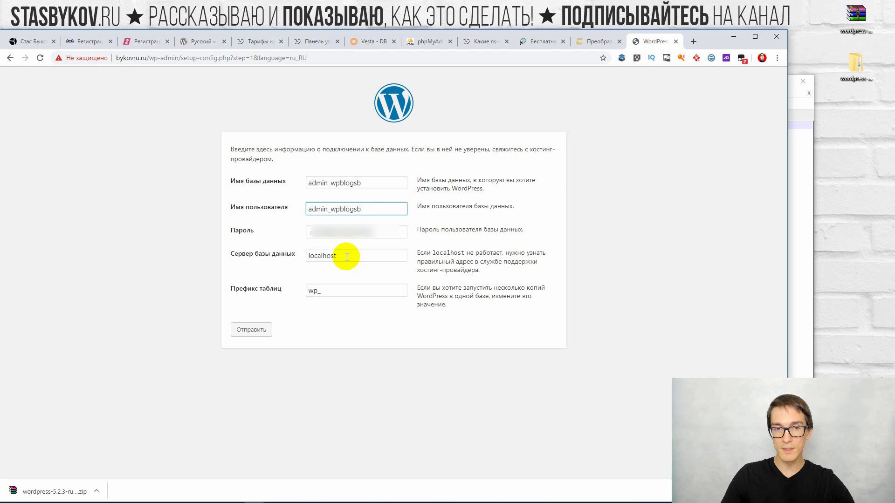
{"action": "left_click", "coordinate": [260, 330]}
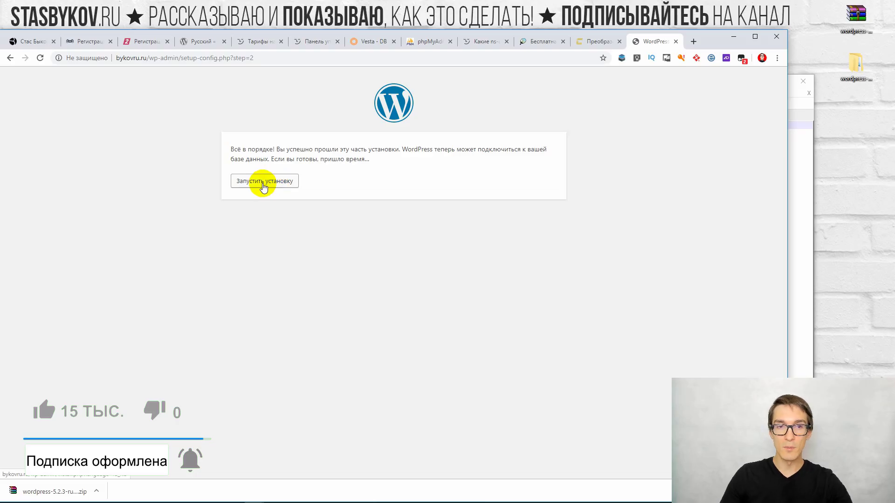
- Fill in the site title, admin username, generated password and admin e-mail, then install WordPress
{"action": "left_click", "coordinate": [264, 182]}
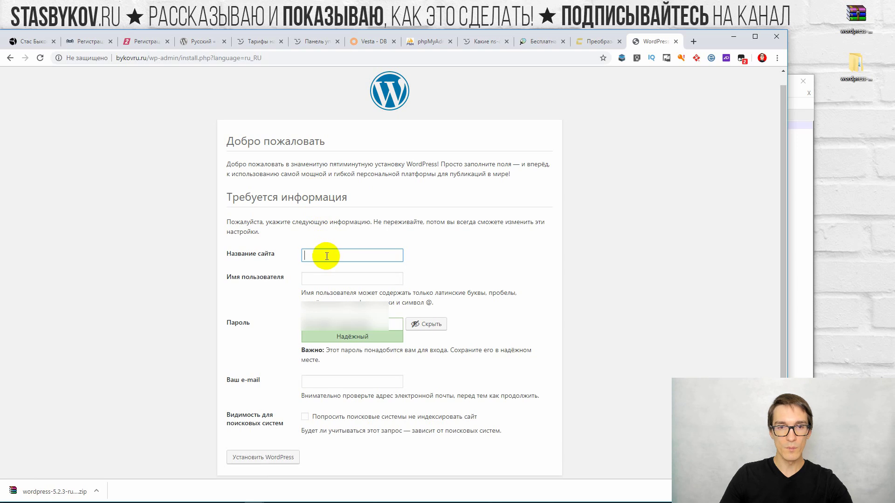
{"action": "scroll", "coordinate": [329, 246], "scroll_direction": "down", "scroll_amount": 1}
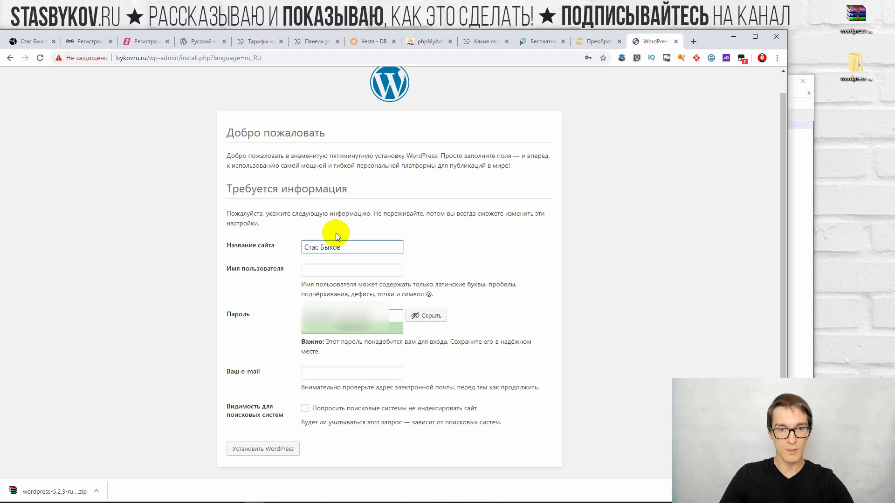
{"action": "key", "text": "Tab"}
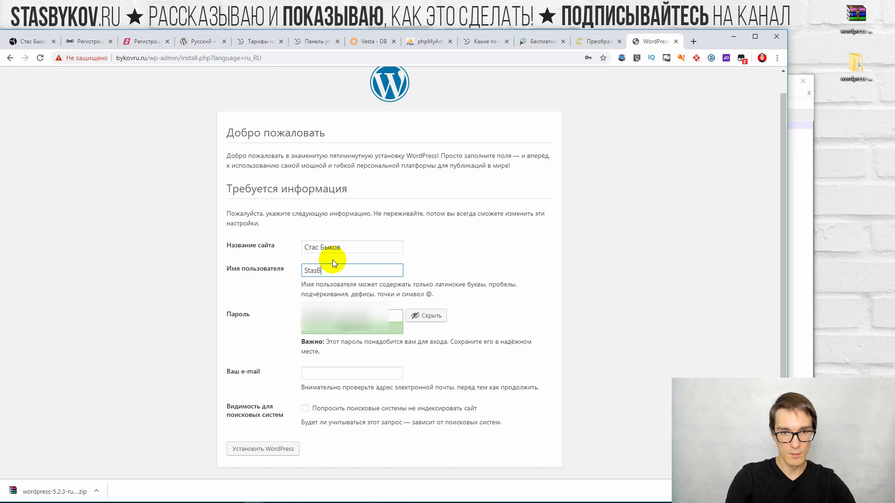
{"action": "left_click_drag", "start_coordinate": [335, 272], "coordinate": [246, 271]}
{"action": "key", "text": "alt+Tab"}
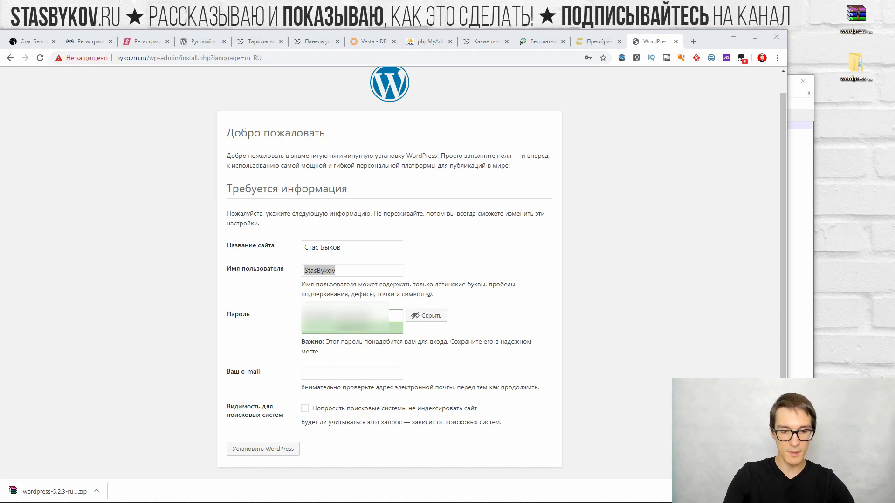
{"action": "double_click", "coordinate": [310, 325]}
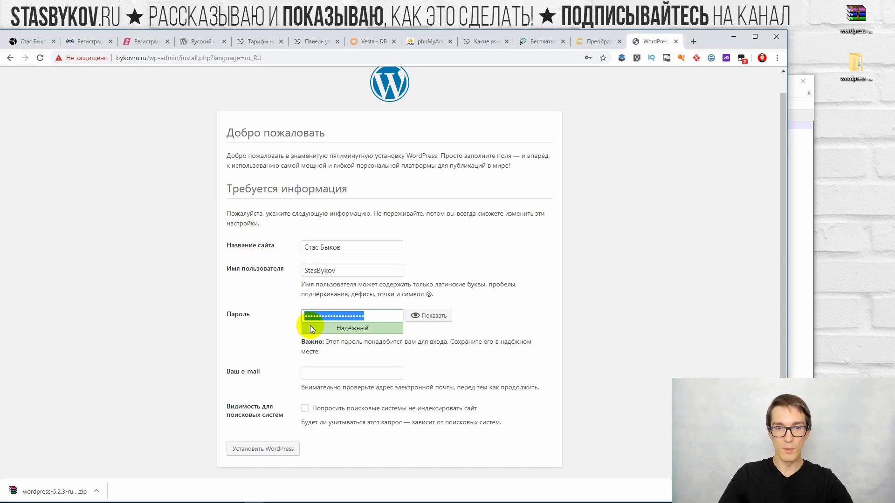
{"action": "left_click", "coordinate": [319, 375]}
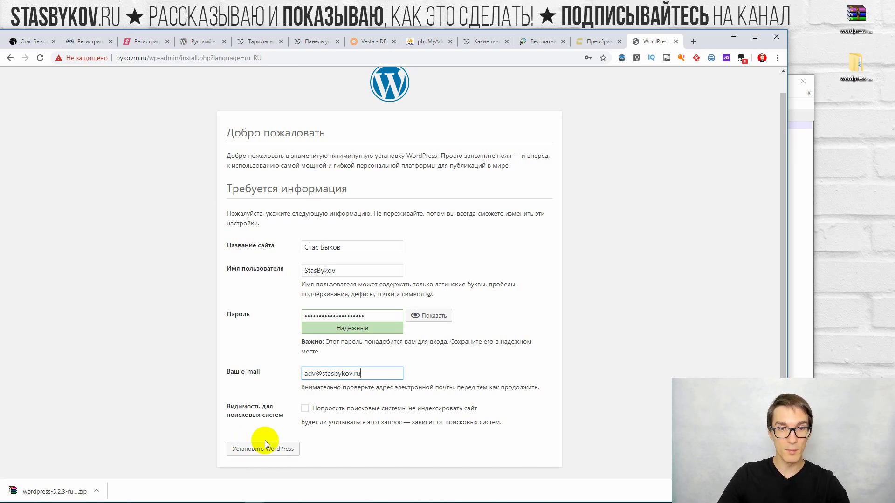
{"action": "left_click", "coordinate": [260, 451]}
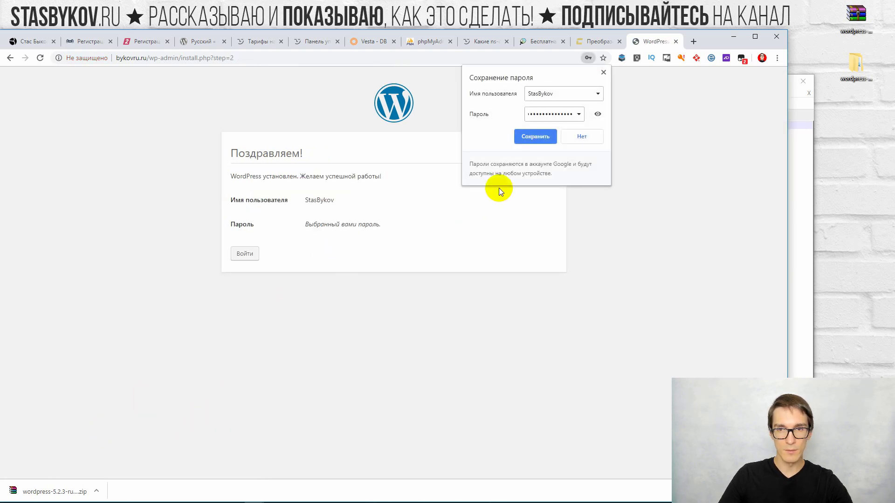
- Save the admin login in Chrome, then sign in with the saved credentials and 'Запомнить меня' ticked
{"action": "left_click", "coordinate": [534, 137]}
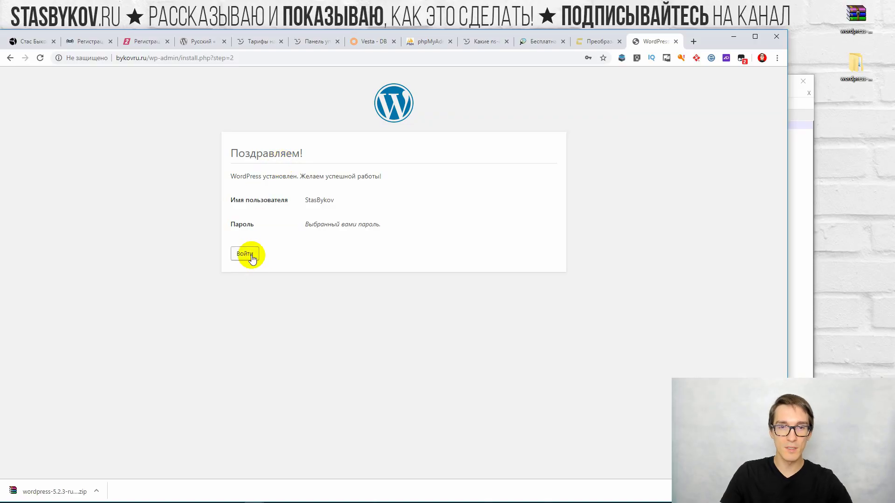
{"action": "left_click", "coordinate": [248, 254]}
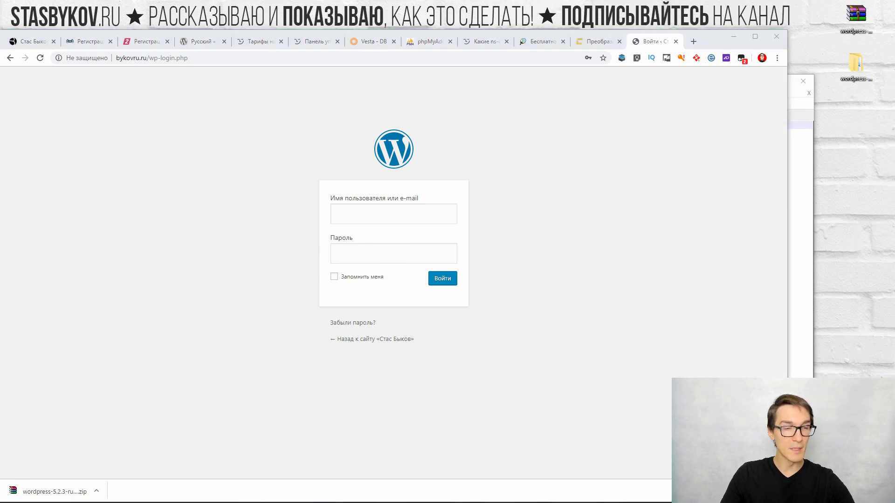
{"action": "left_click", "coordinate": [351, 218]}
{"action": "type", "text": "StasBykov"}
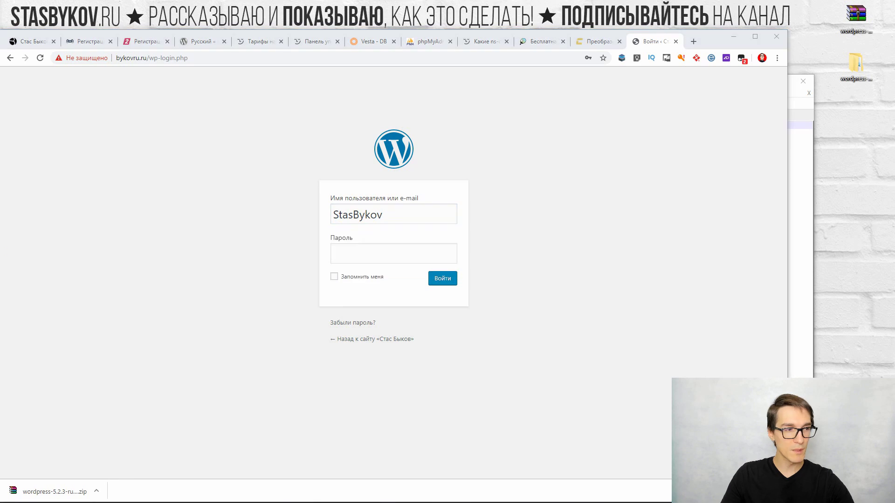
{"action": "left_click", "coordinate": [386, 216]}
{"action": "left_click", "coordinate": [384, 248]}
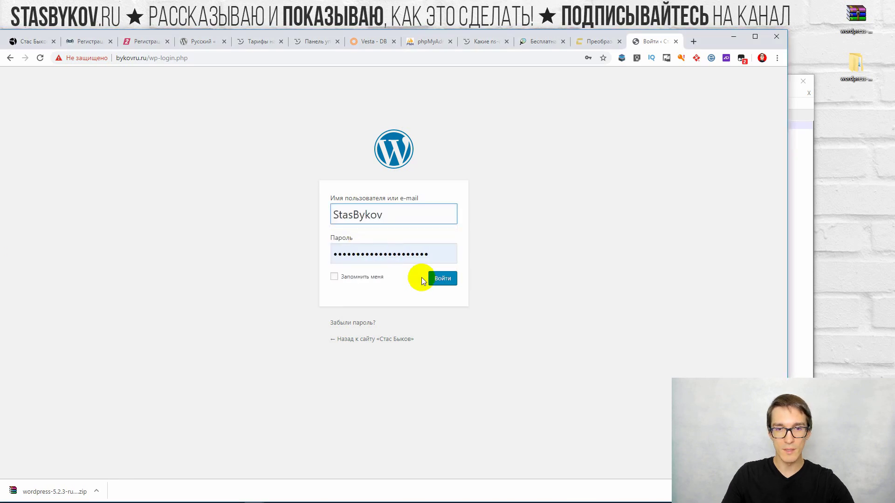
{"action": "left_click", "coordinate": [373, 278]}
{"action": "left_click", "coordinate": [443, 279]}
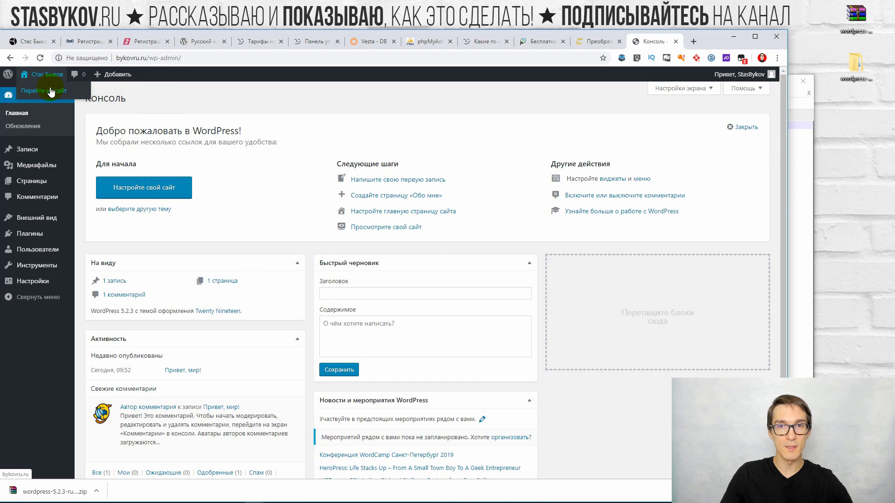
- Open the live site in a new tab, then browse the WordPress download and Twenty Nineteen theme tabs
{"action": "left_click", "coordinate": [51, 91]}
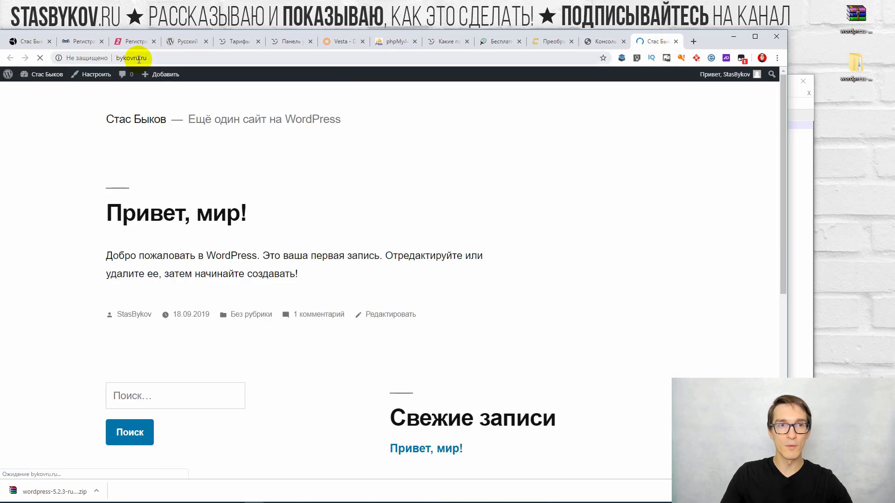
{"action": "scroll", "coordinate": [241, 264], "scroll_direction": "down", "scroll_amount": 7}
{"action": "scroll", "coordinate": [251, 264], "scroll_direction": "up", "scroll_amount": 6}
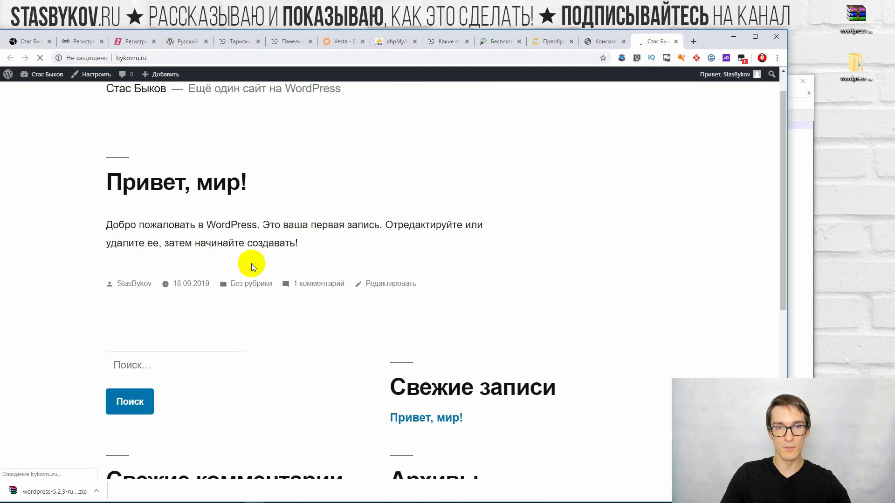
{"action": "scroll", "coordinate": [250, 264], "scroll_direction": "up", "scroll_amount": 1}
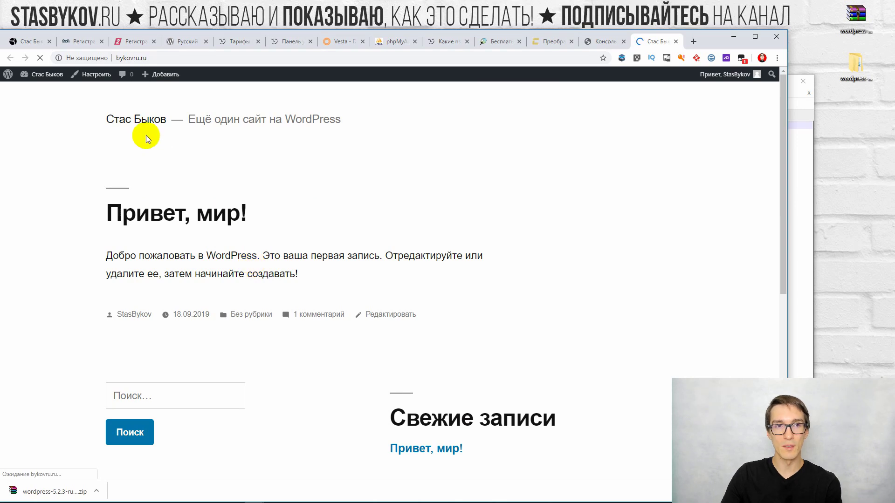
{"action": "left_click", "coordinate": [187, 41]}
{"action": "scroll", "coordinate": [532, 170], "scroll_direction": "up", "scroll_amount": 2}
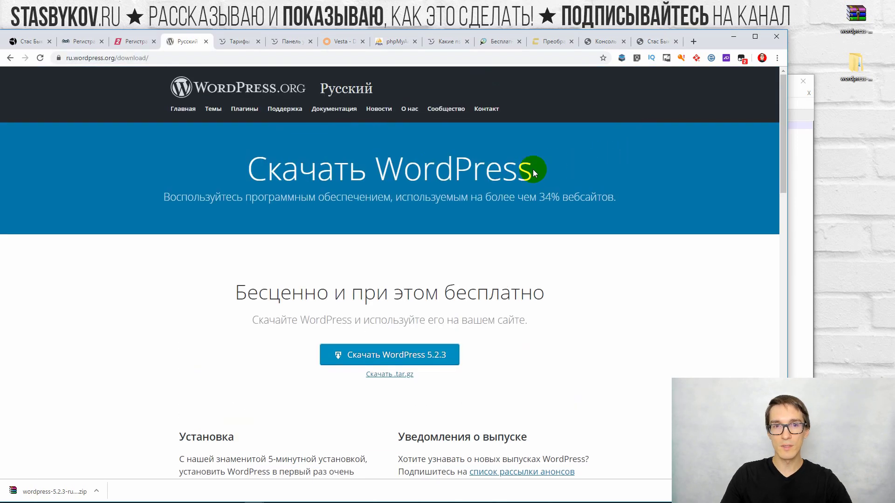
{"action": "left_click", "coordinate": [10, 58]}
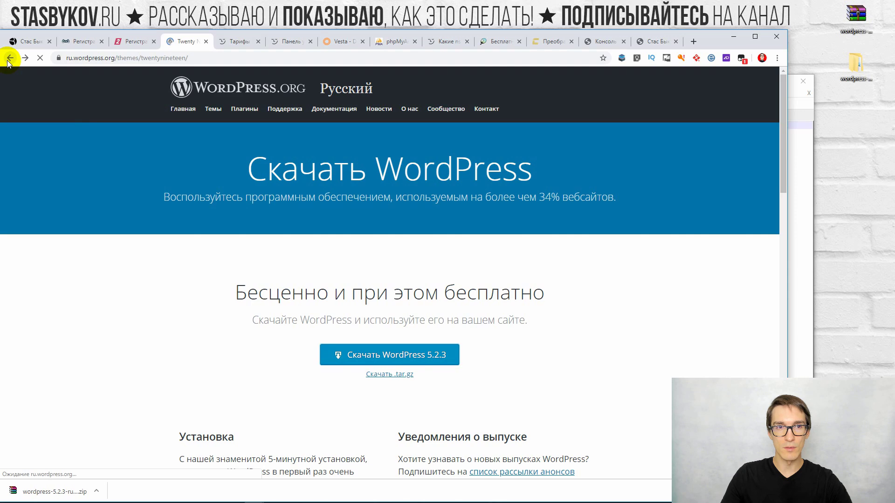
{"action": "scroll", "coordinate": [403, 266], "scroll_direction": "down", "scroll_amount": 2}
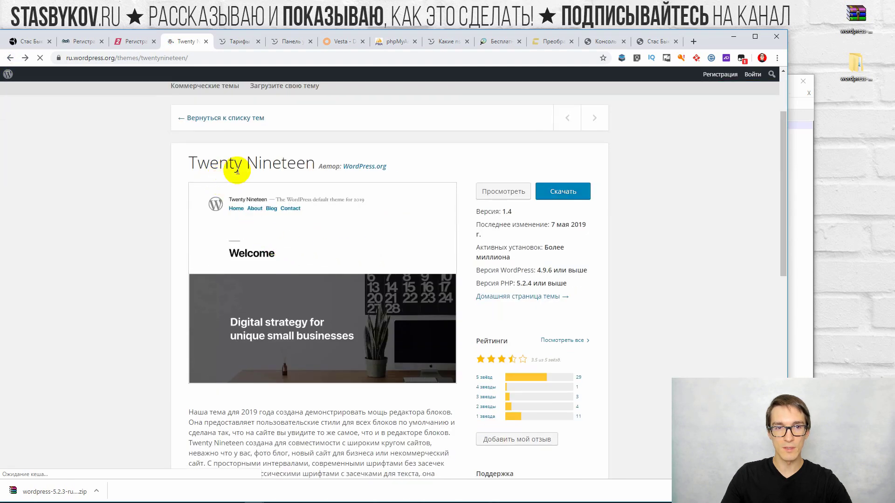
- Review the front page's 'Привет, мир!' post again and return to the admin Console tab
{"action": "left_click", "coordinate": [659, 41]}
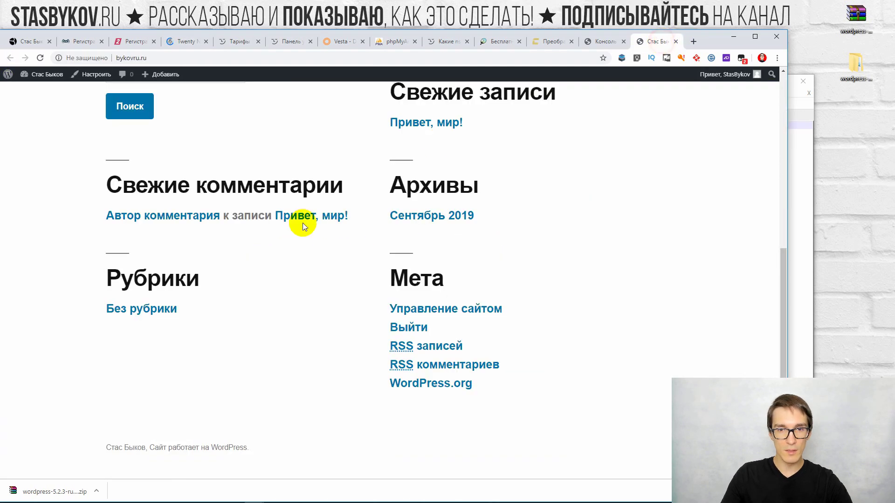
{"action": "scroll", "coordinate": [469, 165], "scroll_direction": "up", "scroll_amount": 6}
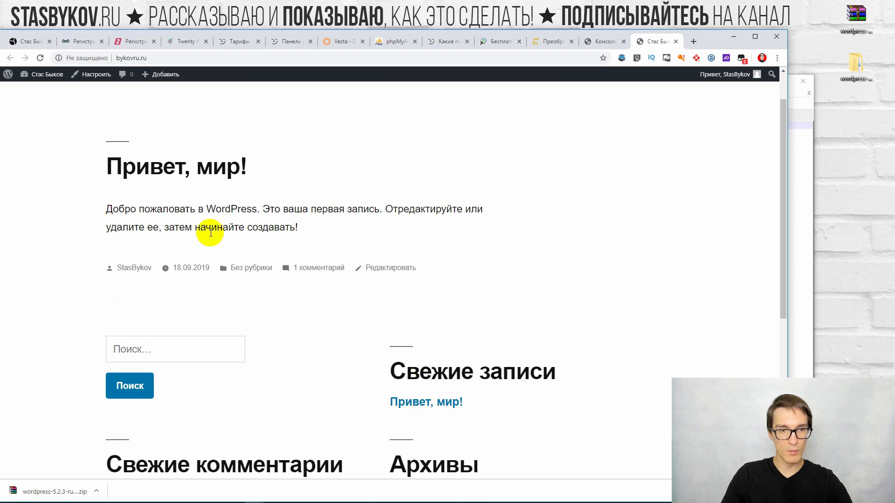
{"action": "scroll", "coordinate": [389, 289], "scroll_direction": "down", "scroll_amount": 6}
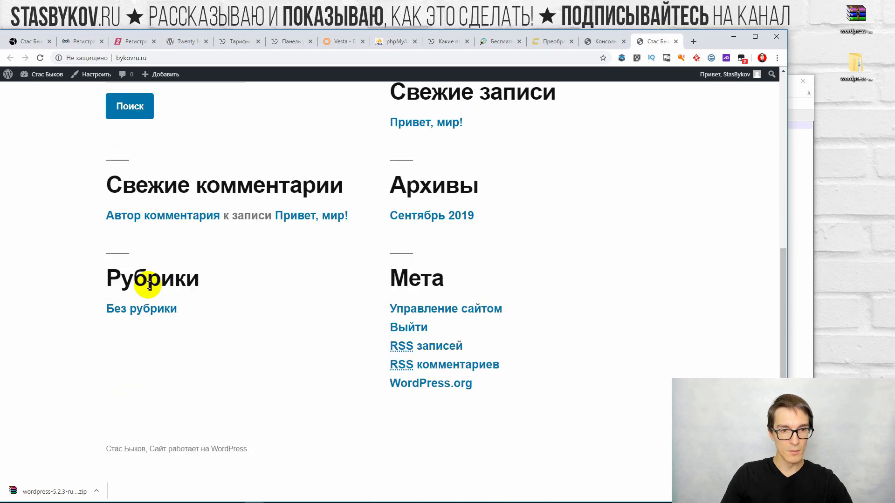
{"action": "scroll", "coordinate": [244, 228], "scroll_direction": "up", "scroll_amount": 7}
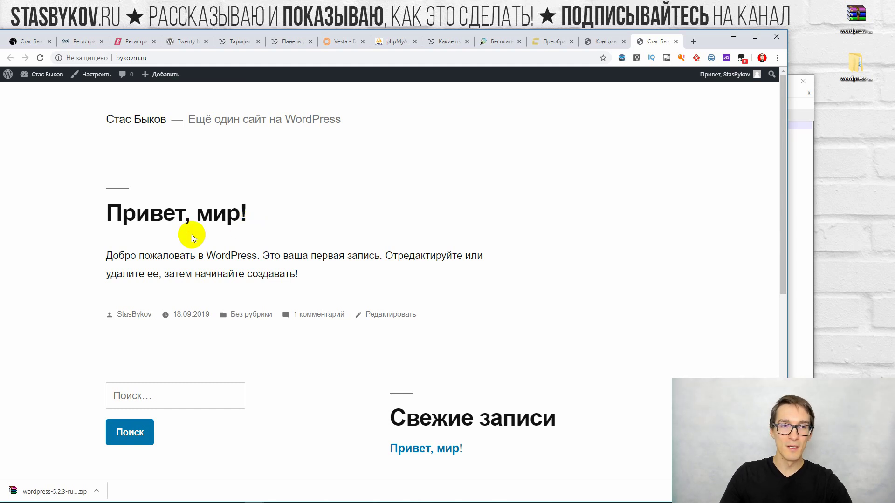
{"action": "scroll", "coordinate": [258, 234], "scroll_direction": "down", "scroll_amount": 5}
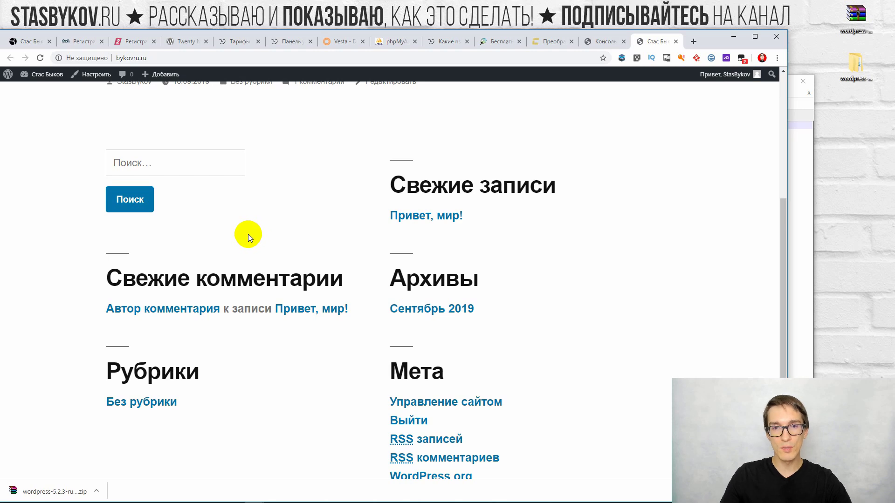
{"action": "scroll", "coordinate": [248, 238], "scroll_direction": "down", "scroll_amount": 1}
{"action": "scroll", "coordinate": [220, 281], "scroll_direction": "up", "scroll_amount": 6}
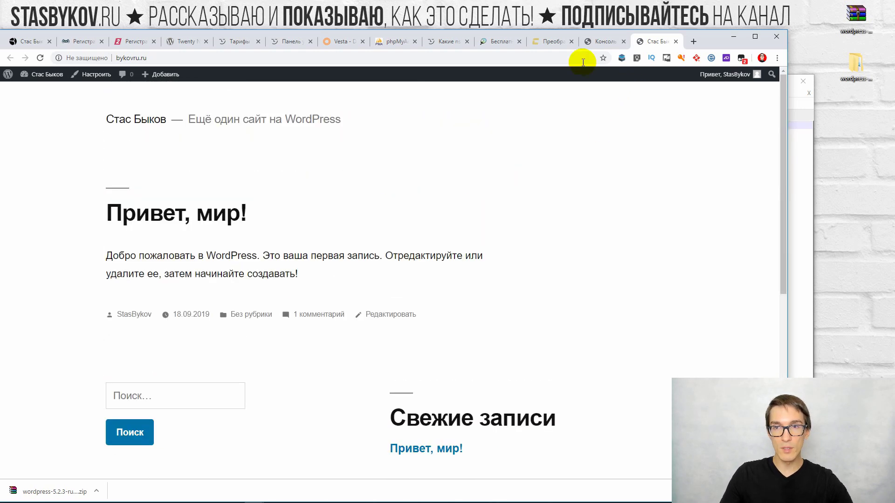
{"action": "left_click", "coordinate": [600, 43]}
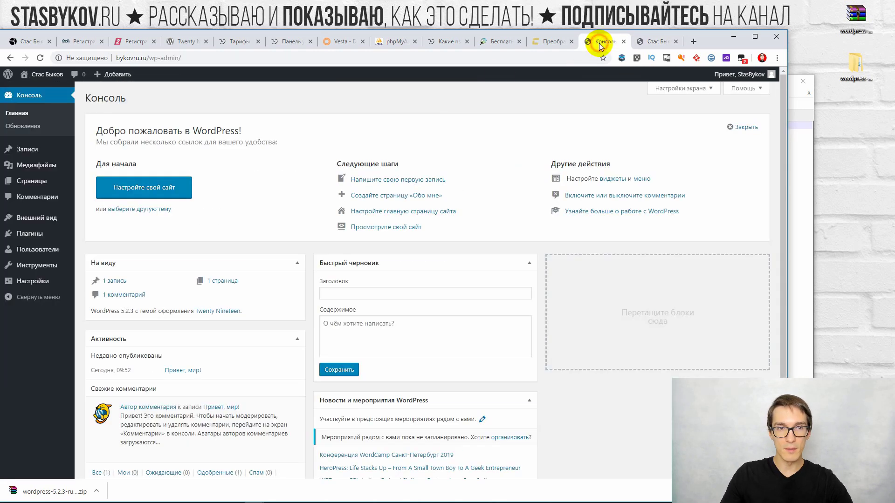
- Start a new post titled 'Первая запись' and begin its body text
{"action": "left_click", "coordinate": [37, 152]}
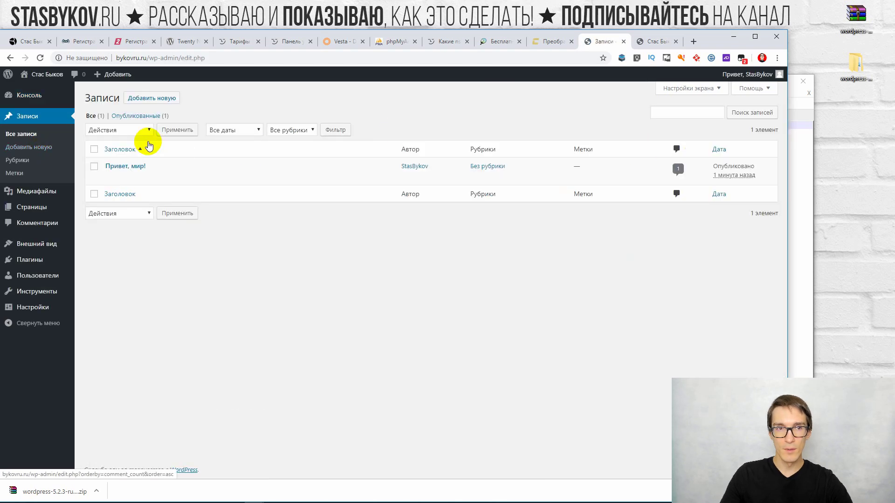
{"action": "left_click", "coordinate": [151, 100]}
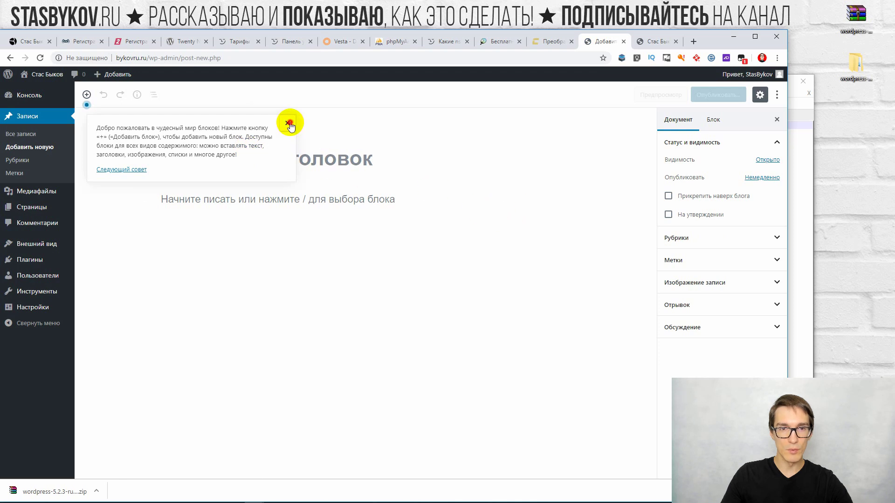
{"action": "left_click", "coordinate": [289, 116]}
{"action": "type", "text": "Ghb"}
{"action": "key", "text": "BackSpace"}
{"action": "key", "text": "BackSpace"}
{"action": "key", "text": "BackSpace"}
{"action": "type", "text": "Первая за"}
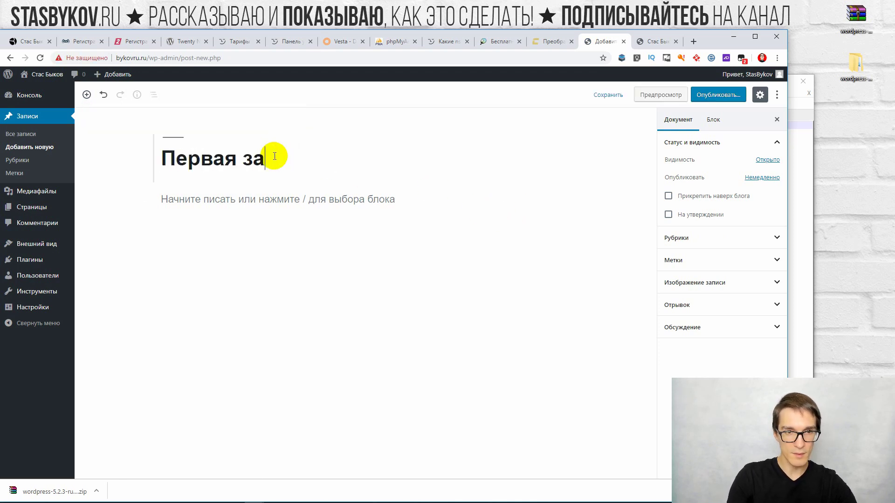
{"action": "type", "text": "пись"}
{"action": "left_click", "coordinate": [345, 251]}
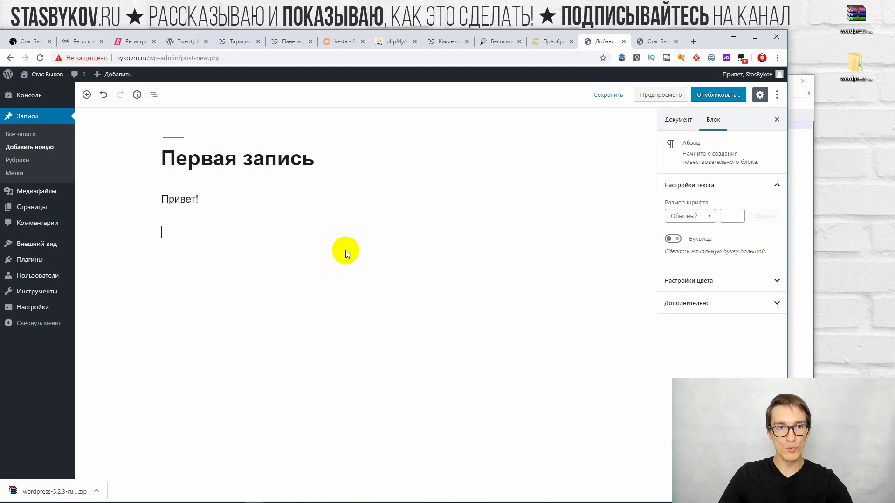
- Insert an Аудио block and move it above the 'Привет!' paragraph
{"action": "left_click", "coordinate": [140, 232]}
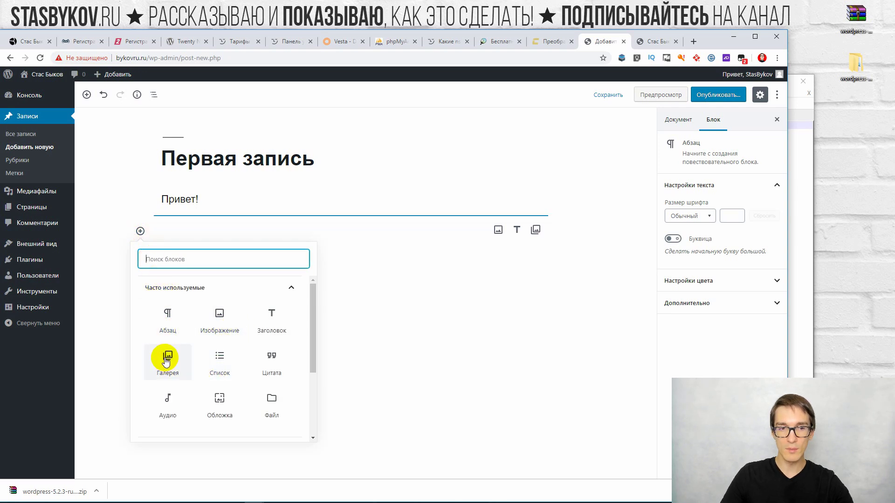
{"action": "left_click", "coordinate": [165, 405]}
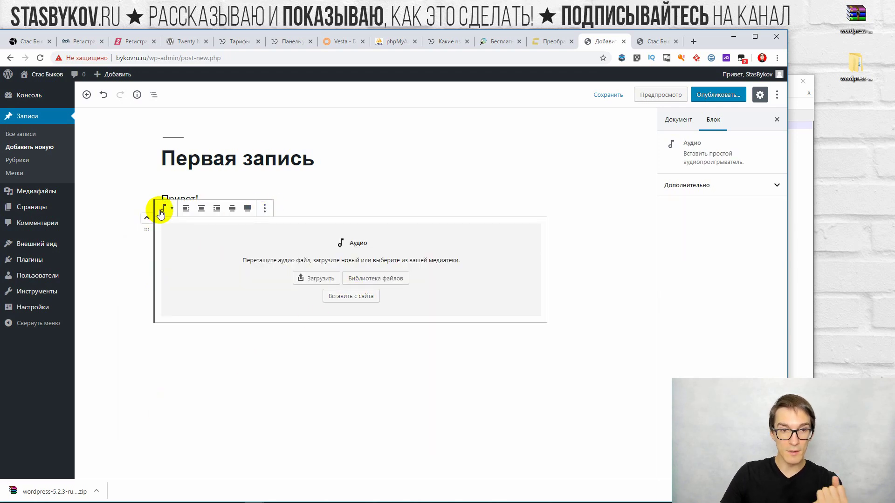
{"action": "left_click", "coordinate": [209, 198]}
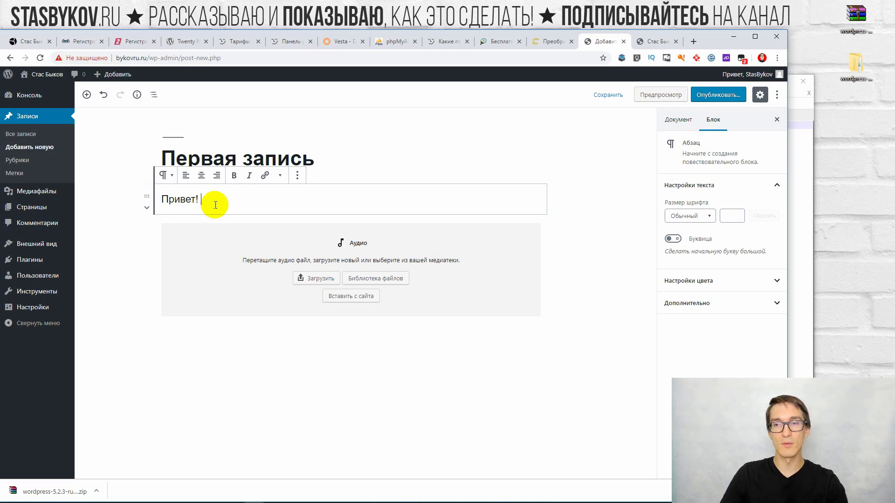
{"action": "left_click", "coordinate": [235, 261]}
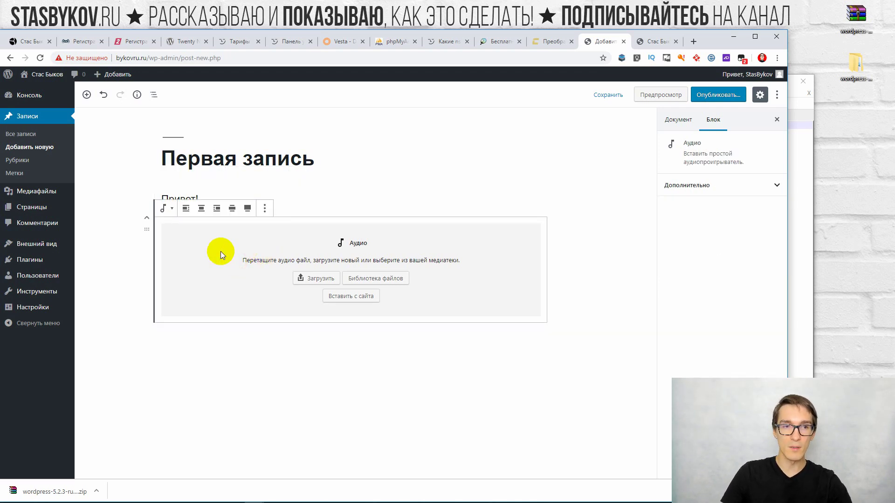
{"action": "left_click", "coordinate": [147, 217]}
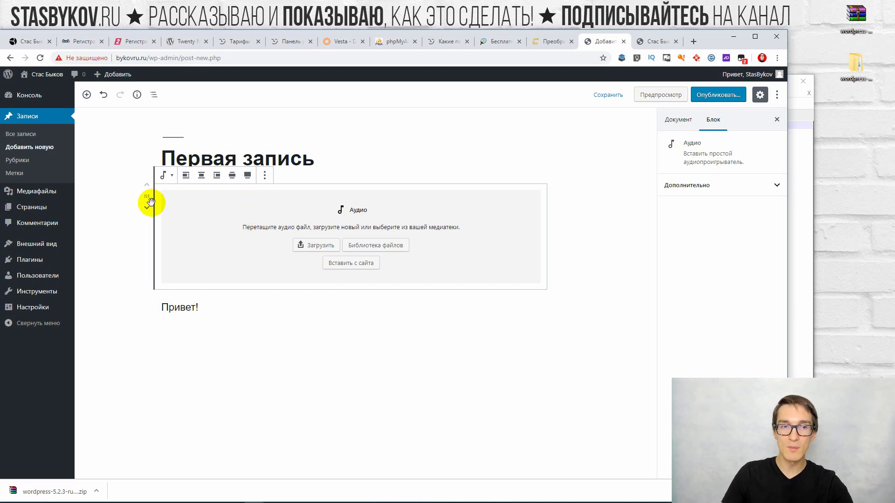
- Add a bulleted list with 'ваыав' below 'Привет!' and publish the post
{"action": "left_click", "coordinate": [219, 322]}
{"action": "left_click", "coordinate": [224, 329]}
{"action": "left_click", "coordinate": [217, 325]}
{"action": "left_click", "coordinate": [218, 325]}
{"action": "left_click", "coordinate": [233, 304]}
{"action": "key", "text": "Return"}
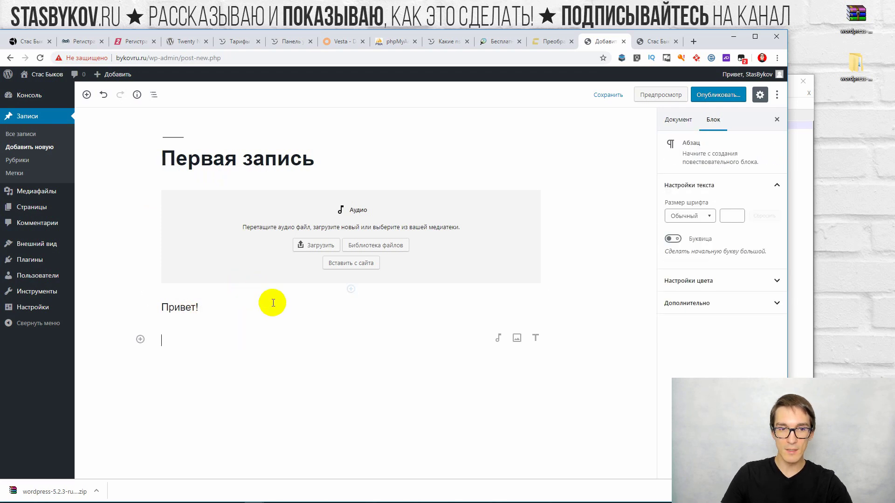
{"action": "left_click", "coordinate": [140, 340]}
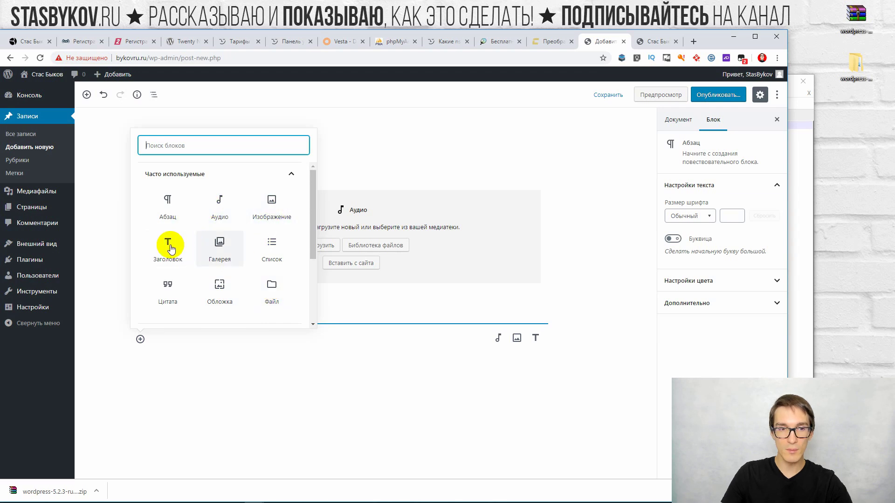
{"action": "left_click", "coordinate": [269, 243]}
{"action": "type", "text": "ваыав"}
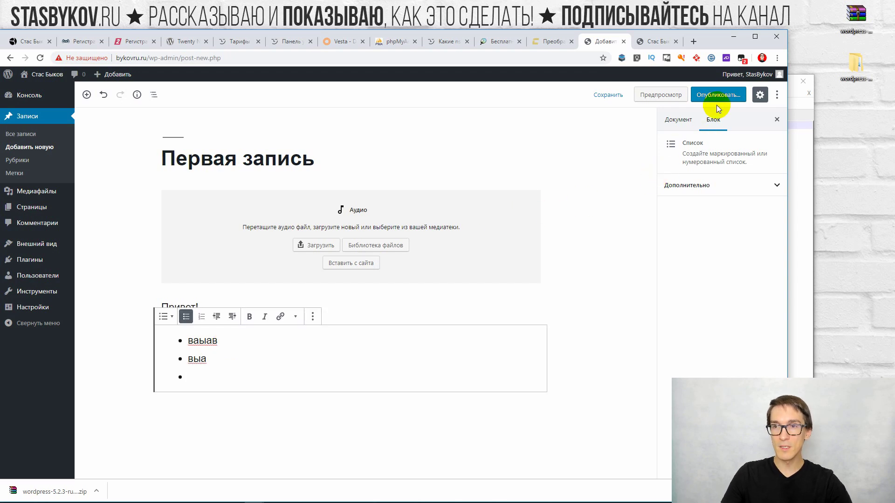
{"action": "left_click", "coordinate": [717, 95]}
{"action": "left_click", "coordinate": [716, 96]}
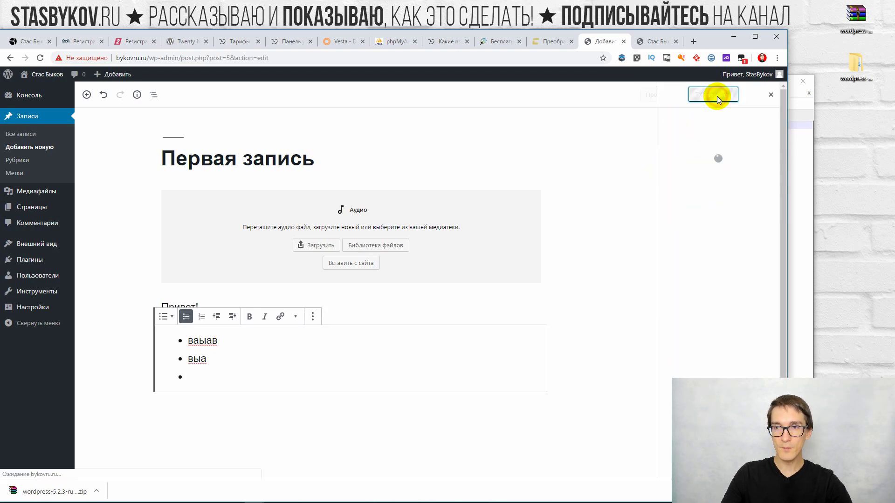
- Reload the site's front page and scroll to see 'Первая запись' above 'Привет, мир!'
{"action": "left_click", "coordinate": [656, 41]}
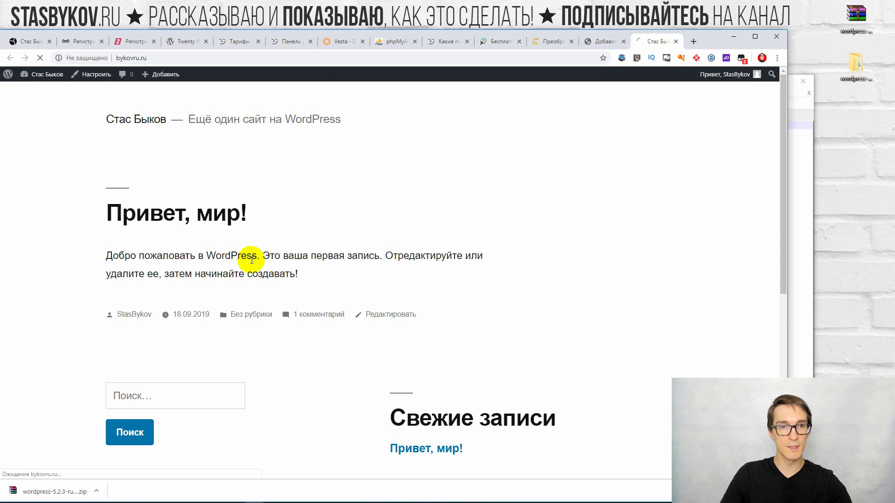
{"action": "key", "text": "F5"}
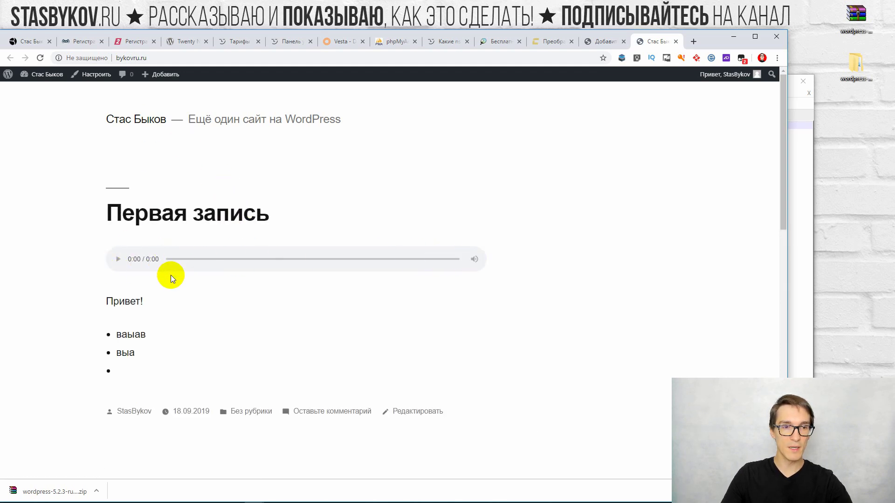
{"action": "scroll", "coordinate": [170, 275], "scroll_direction": "down", "scroll_amount": 3}
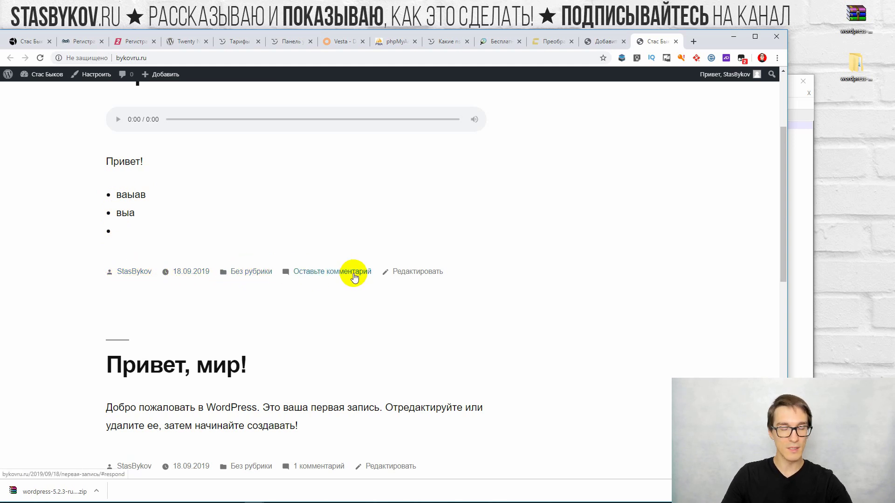
{"action": "scroll", "coordinate": [351, 286], "scroll_direction": "down", "scroll_amount": 10}
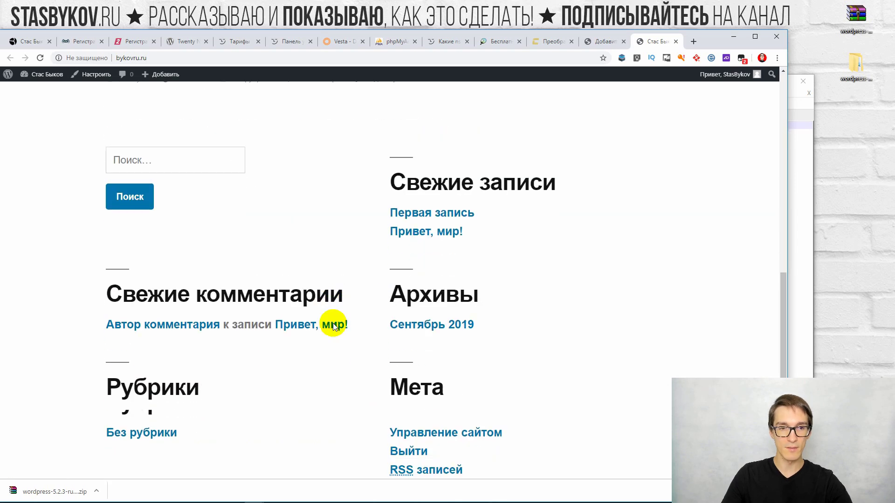
{"action": "scroll", "coordinate": [333, 323], "scroll_direction": "up", "scroll_amount": 15}
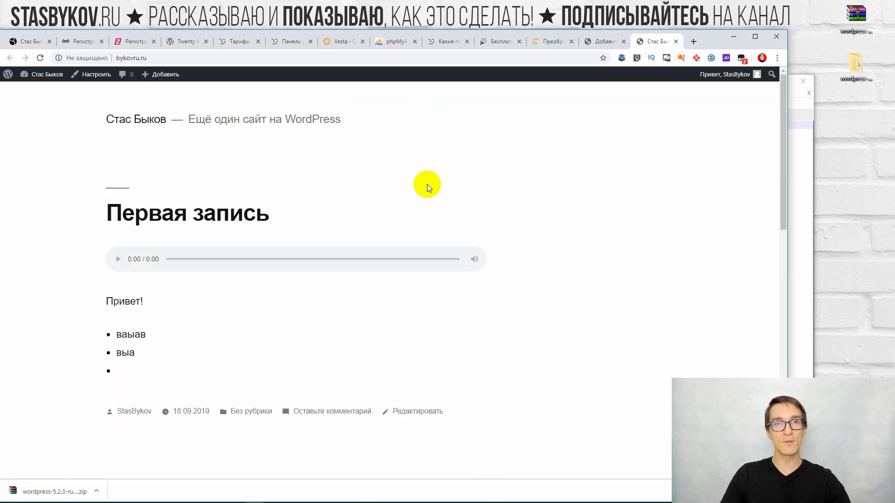